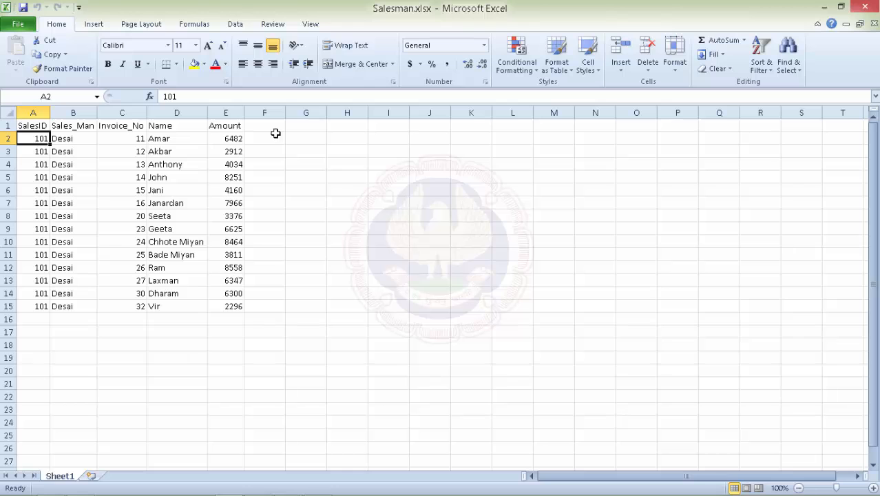
Try to save the workbook as Salesman.xml in the XML Data format.
click(13, 27)
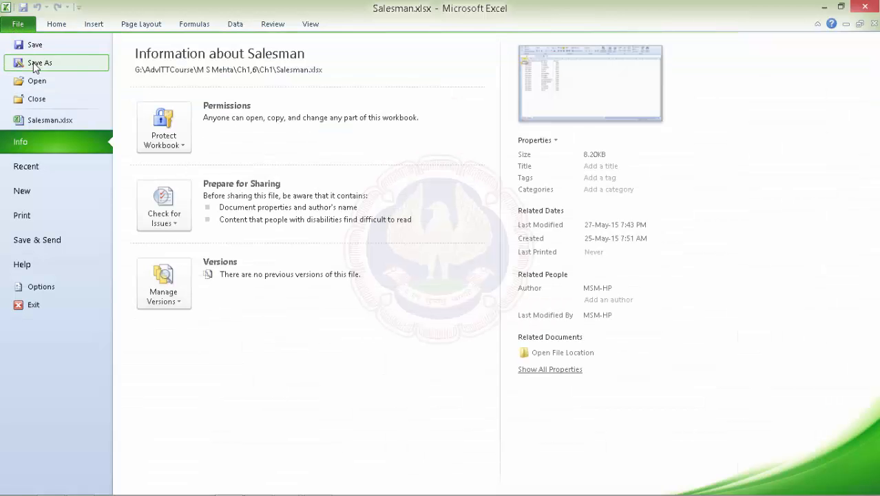
key(Escape)
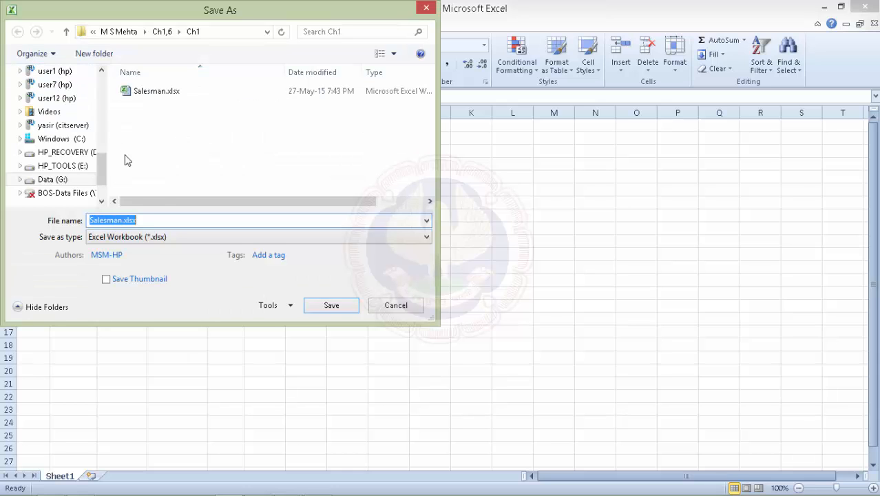
click(286, 237)
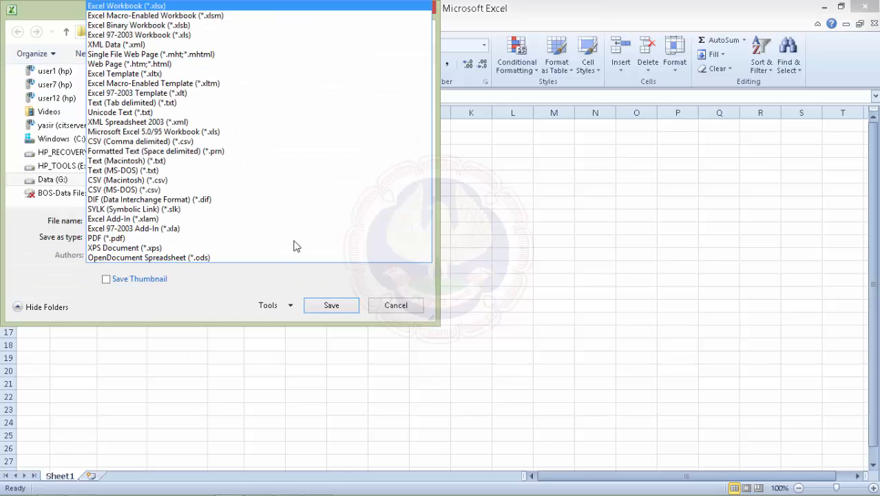
click(146, 46)
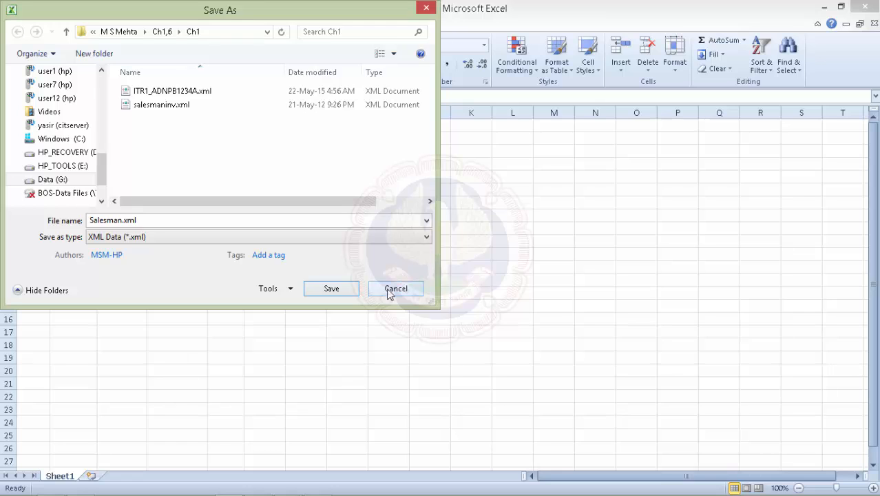
click(336, 292)
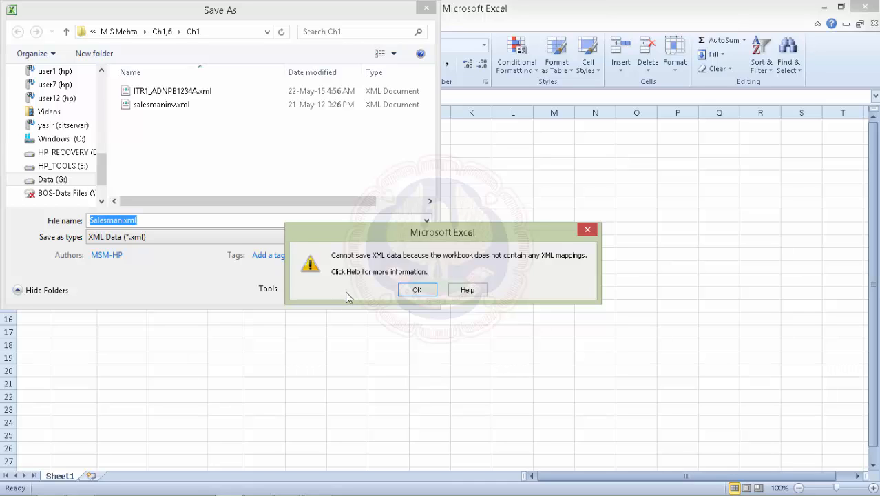
click(418, 290)
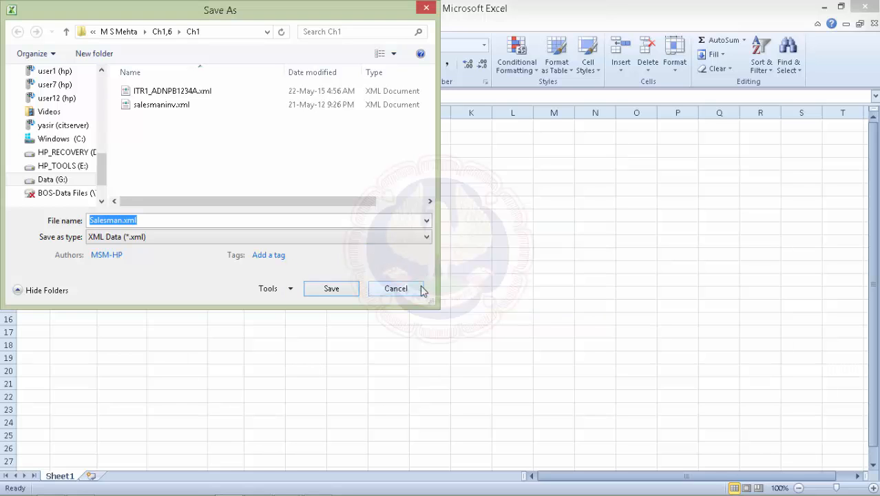
click(425, 9)
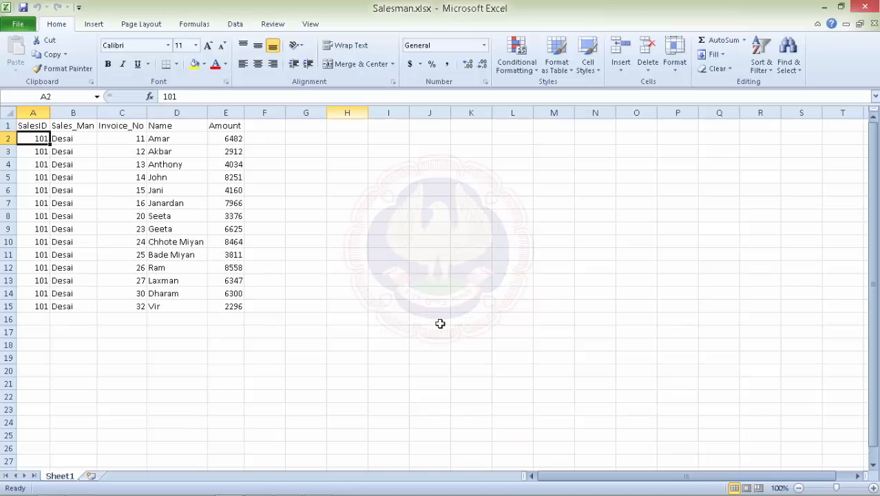
Open the list of available Excel add-ins from the program options.
click(18, 25)
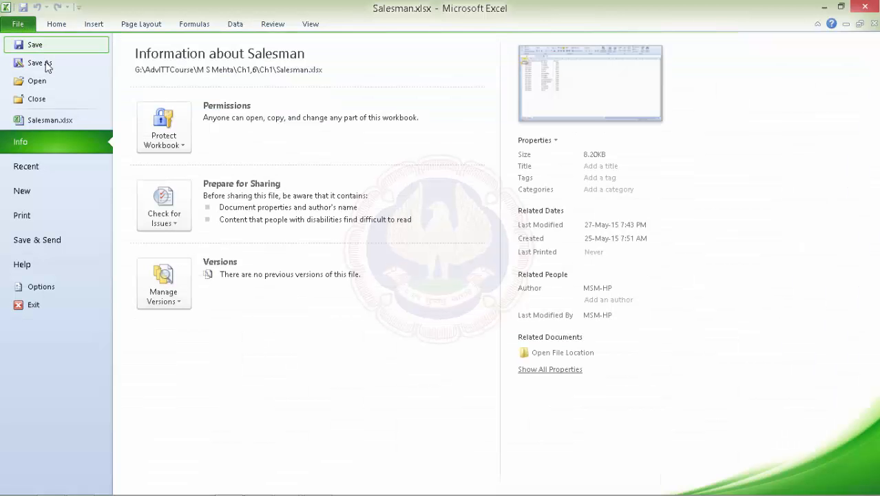
click(38, 288)
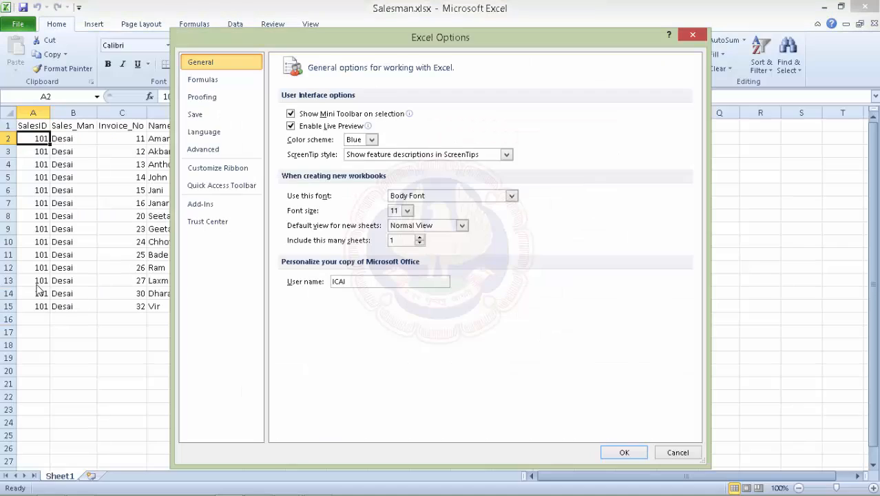
click(201, 205)
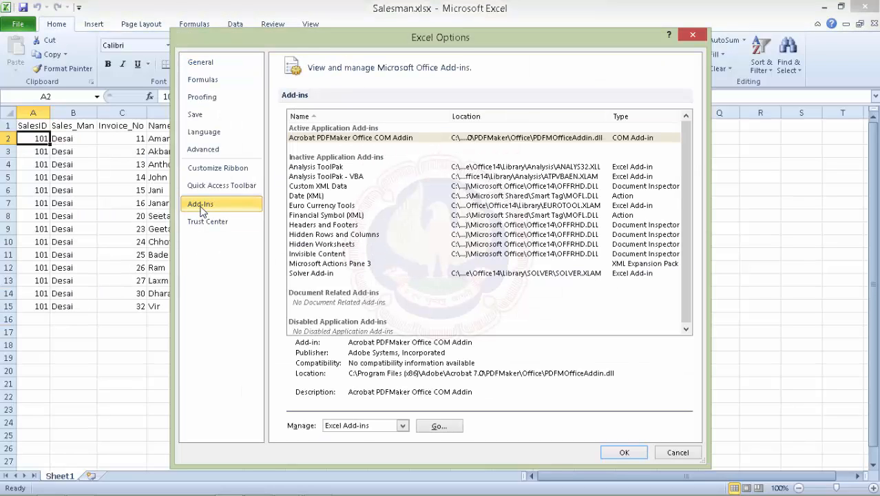
click(439, 427)
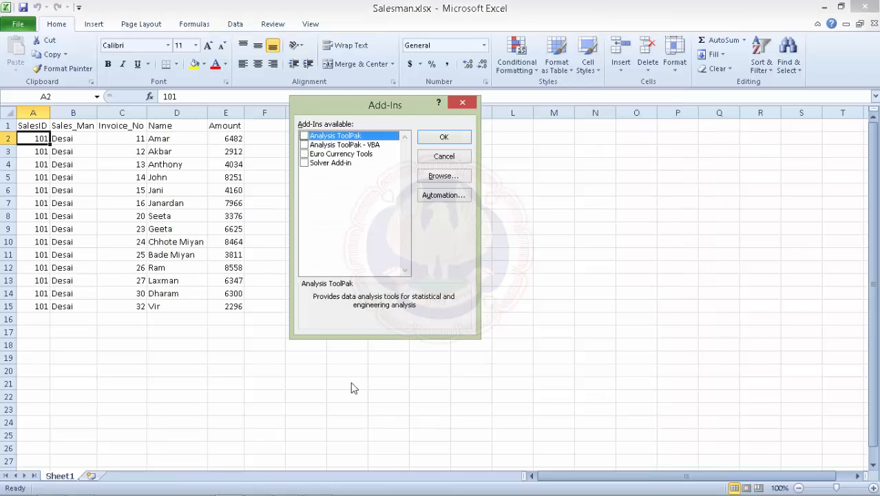
Load the XmlTools.xla add-in from the OfficeExcel2003XMLToolsAddin folder under C:\Office Samples, keeping Xmltools enabled.
click(445, 177)
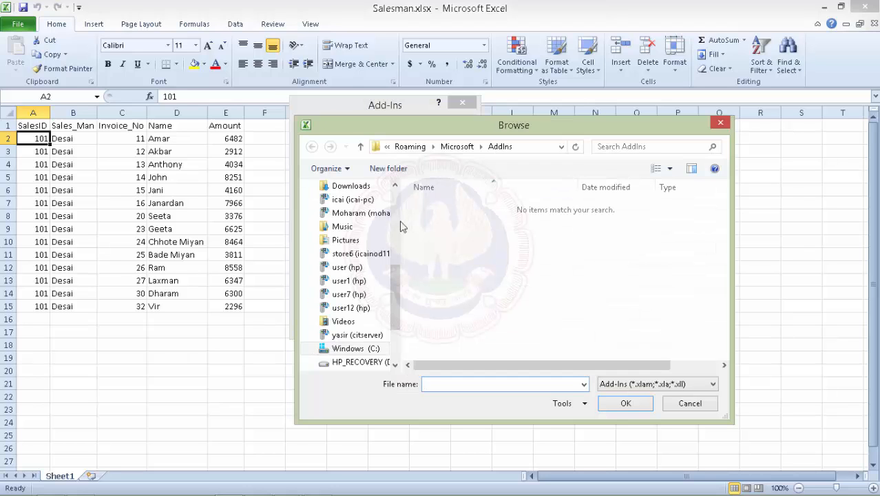
drag(395, 280, 403, 313)
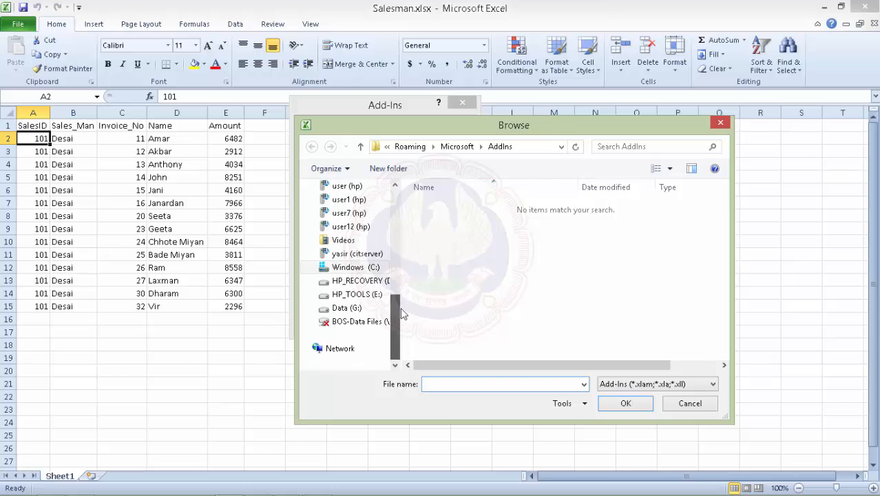
click(354, 269)
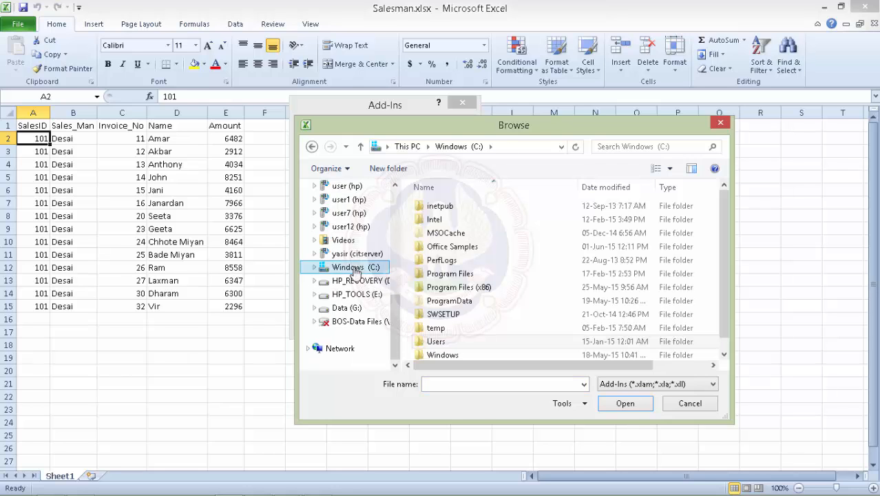
double_click(448, 249)
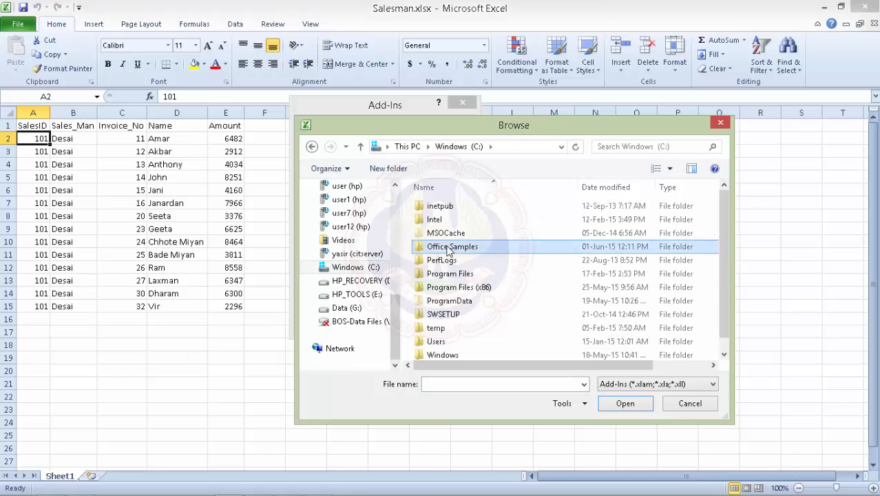
click(452, 208)
double_click(453, 208)
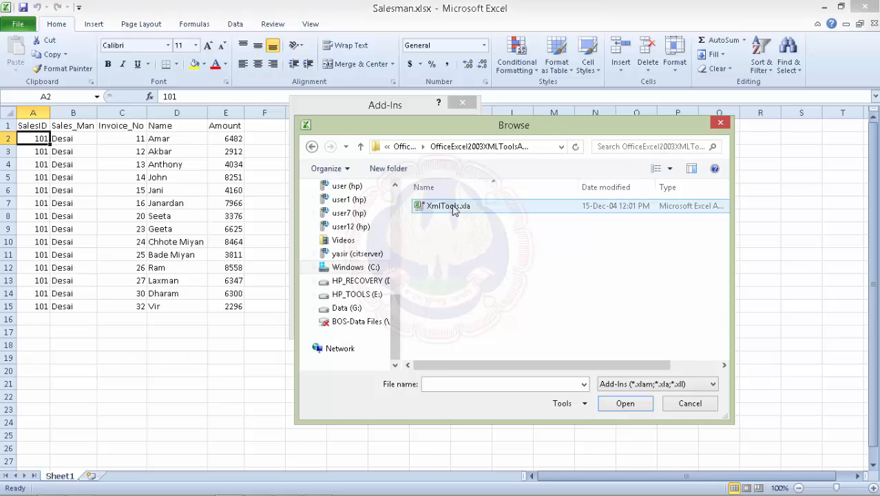
click(449, 209)
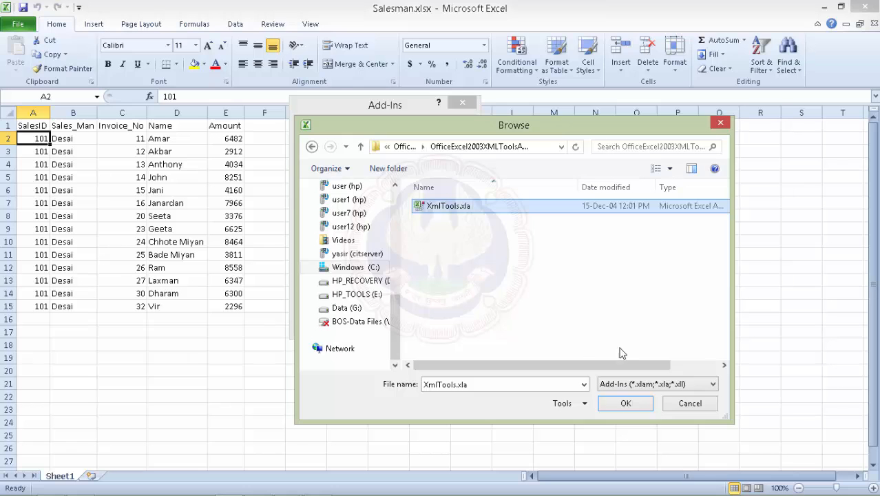
click(625, 404)
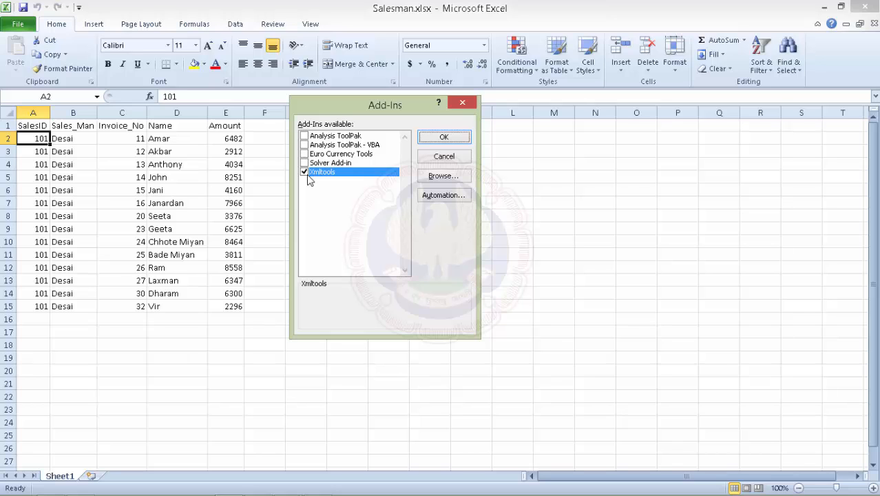
click(463, 144)
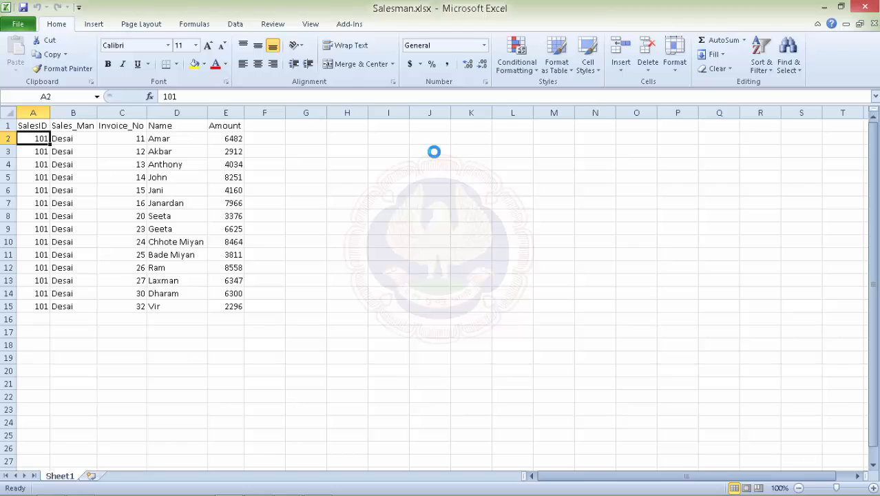
Convert the range A1:E15 to an XML list with the first row as column names, and show its XML source map.
click(350, 25)
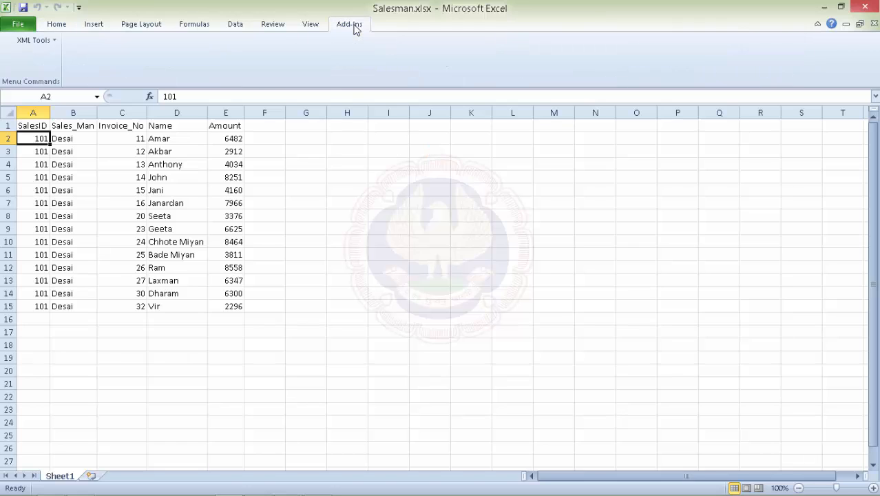
click(23, 43)
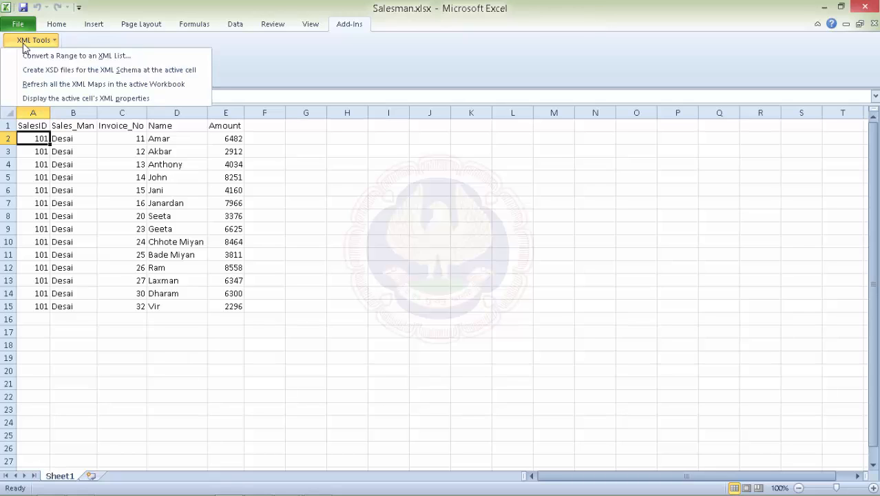
click(88, 57)
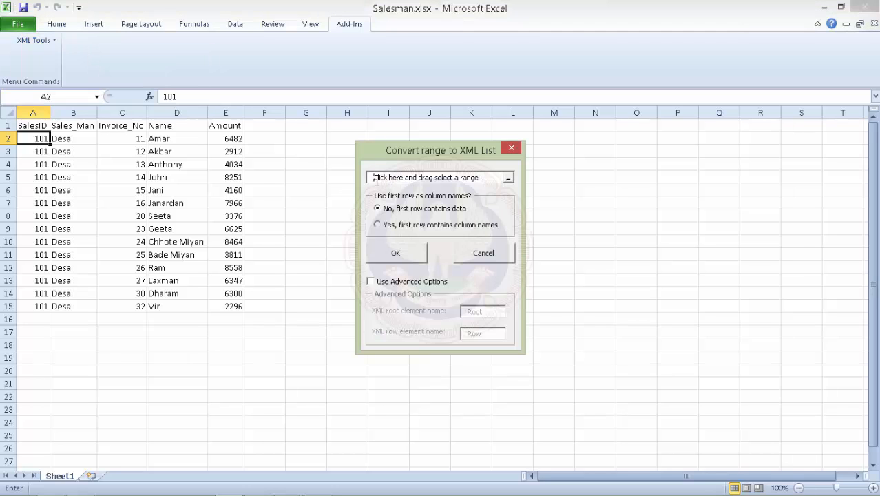
drag(35, 126, 227, 306)
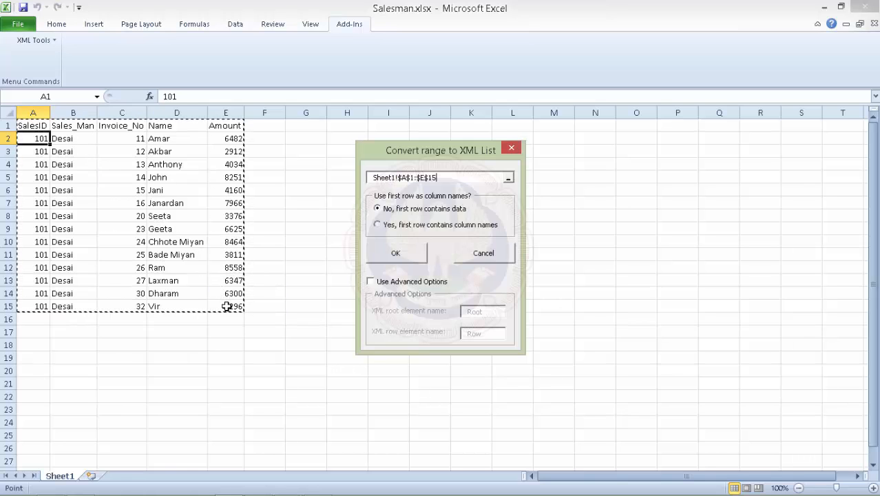
click(385, 227)
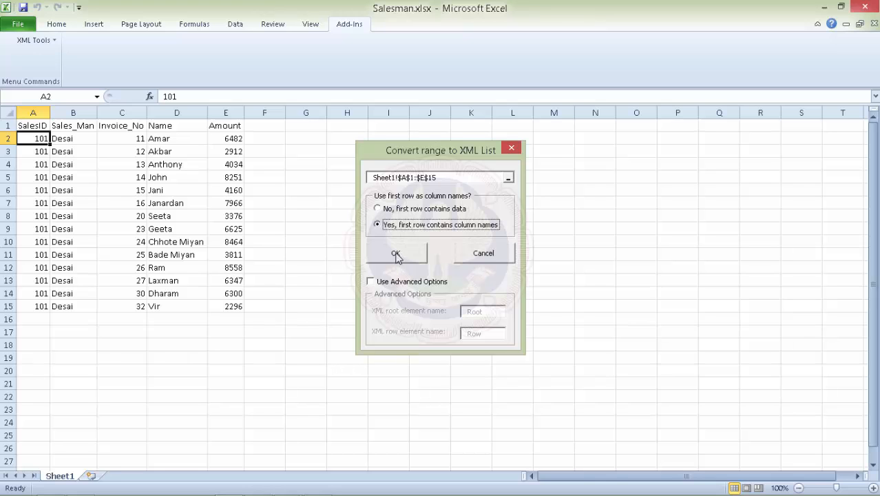
click(396, 255)
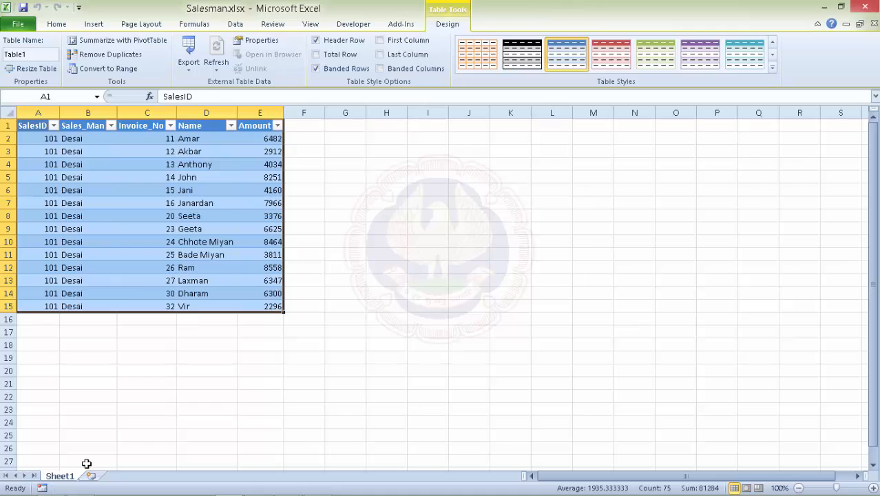
click(355, 24)
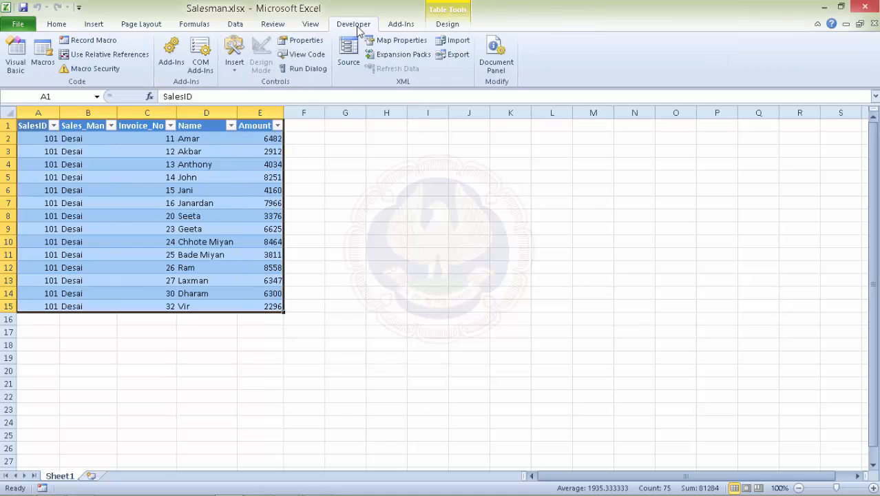
click(348, 49)
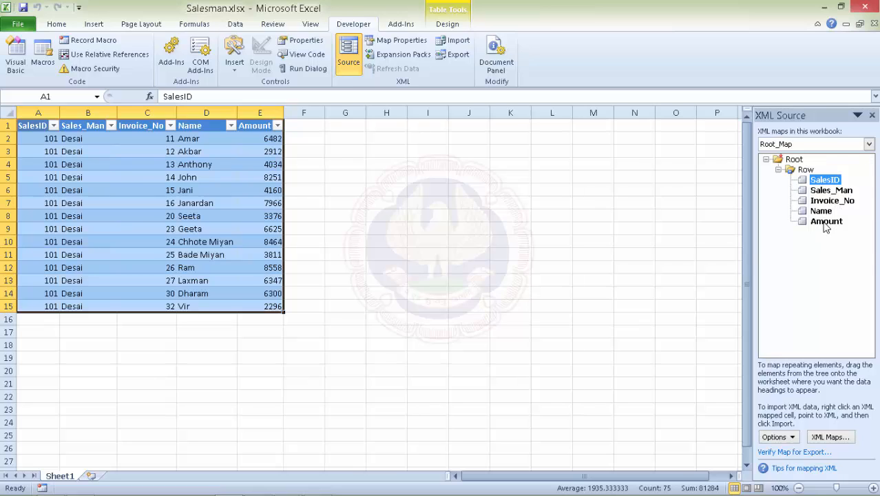
Export the mapped data as salesnan.xml to the recent folder Ch1, and open the exported file from File Explorer.
click(456, 55)
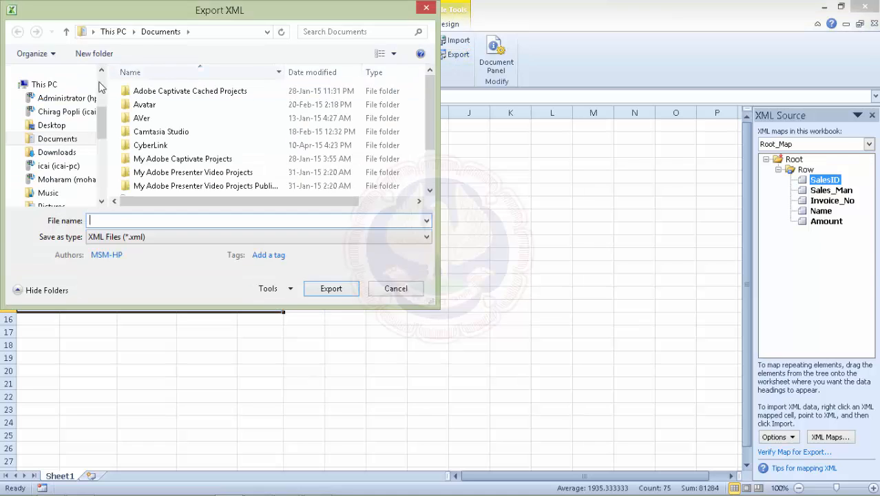
drag(101, 126, 100, 83)
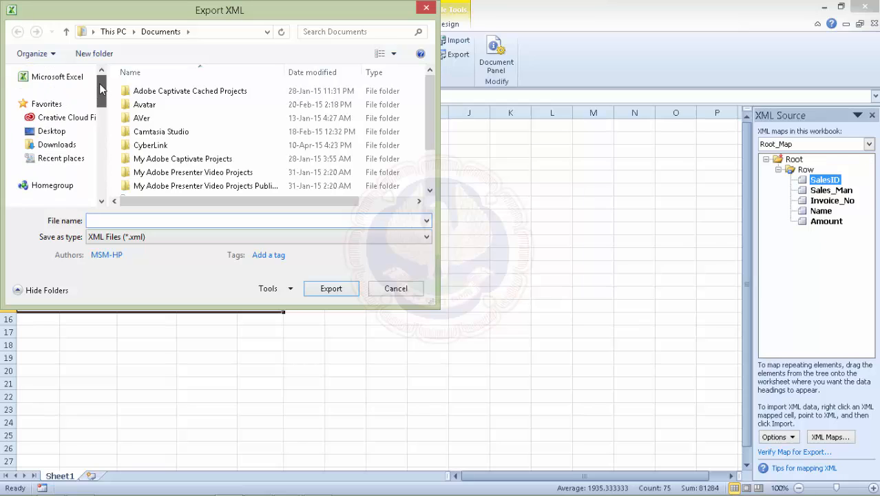
click(61, 158)
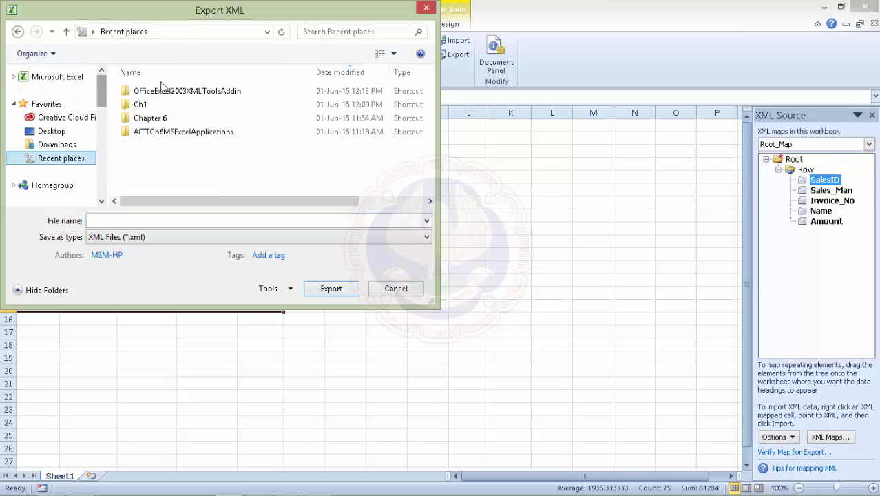
double_click(145, 106)
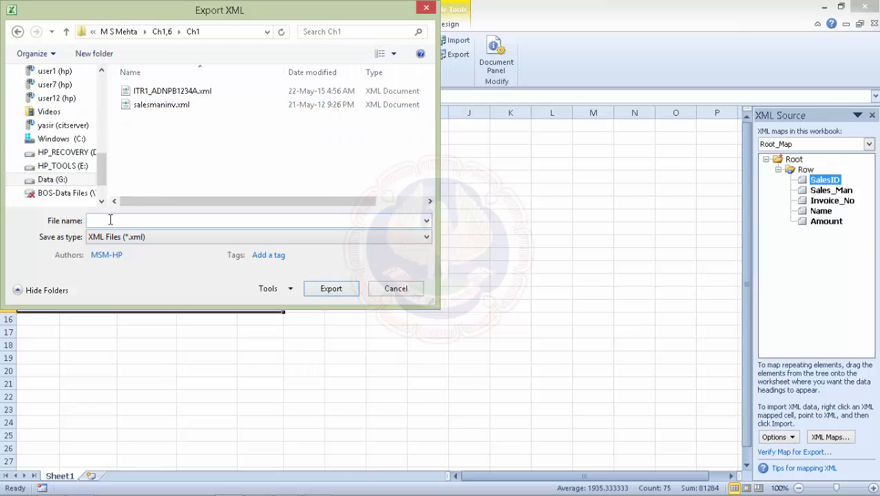
text(sa)
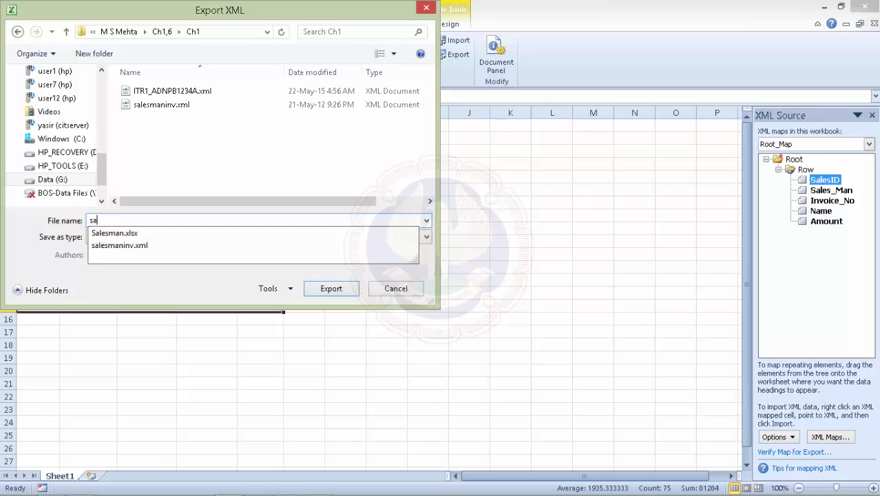
text(lesnan)
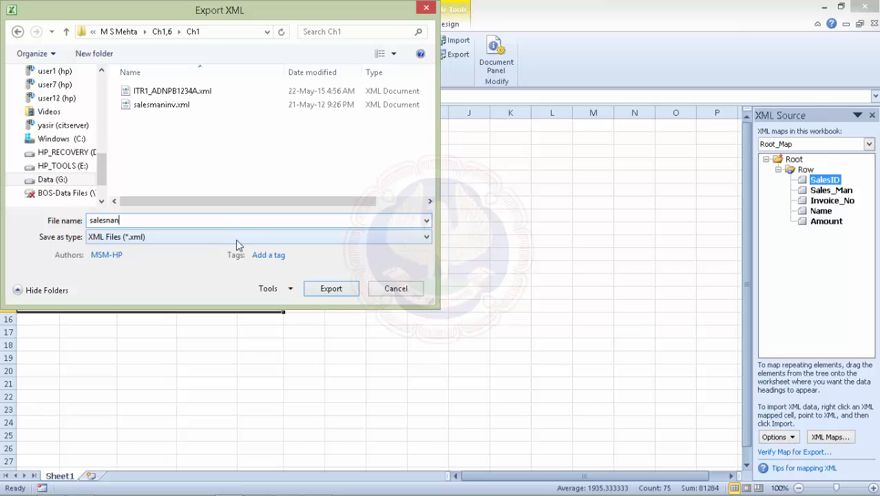
click(330, 289)
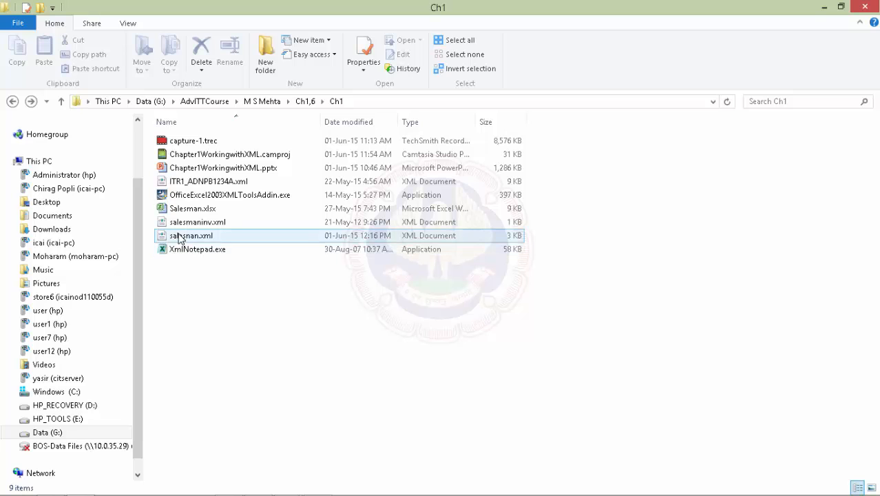
double_click(179, 237)
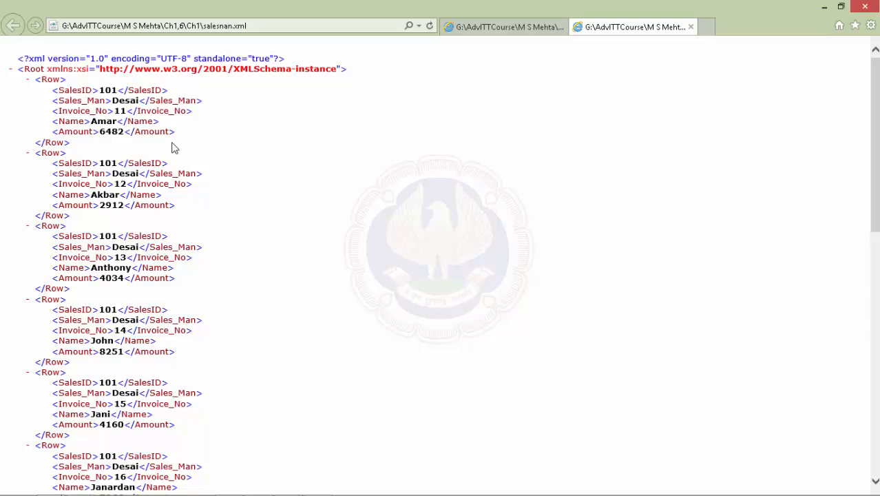
Look through all rows of the exported salesnan.xml file, from the first record to the closing Root element.
scroll(247, 156, down, 3)
scroll(247, 156, down, 6)
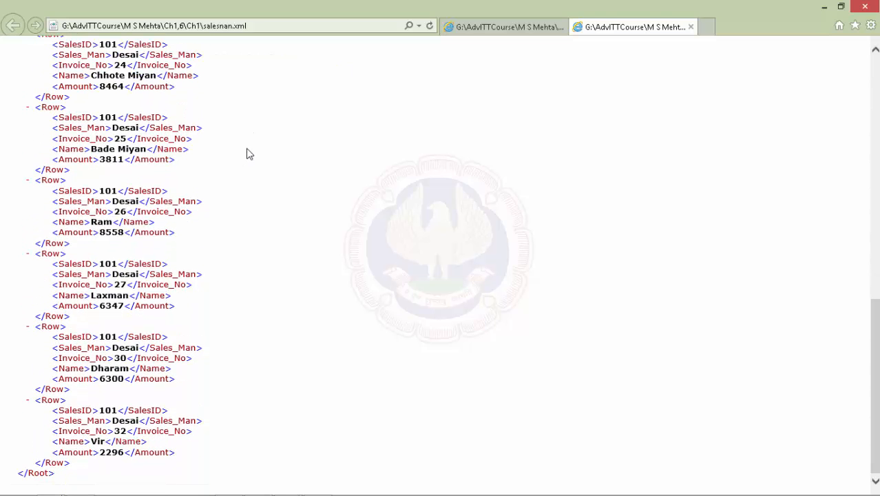
scroll(250, 154, up, 9)
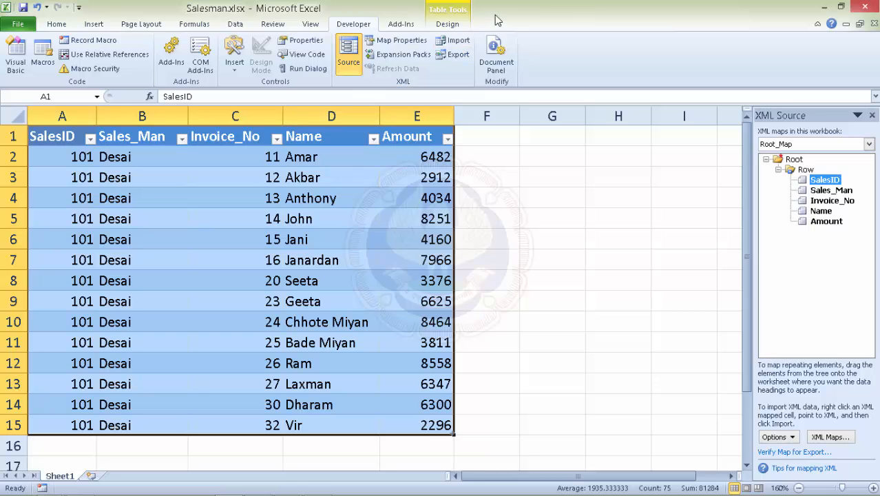
Switch back to Salesman.xlsx, create the XSD file for the XML schema at the active cell, and show it full screen.
click(400, 26)
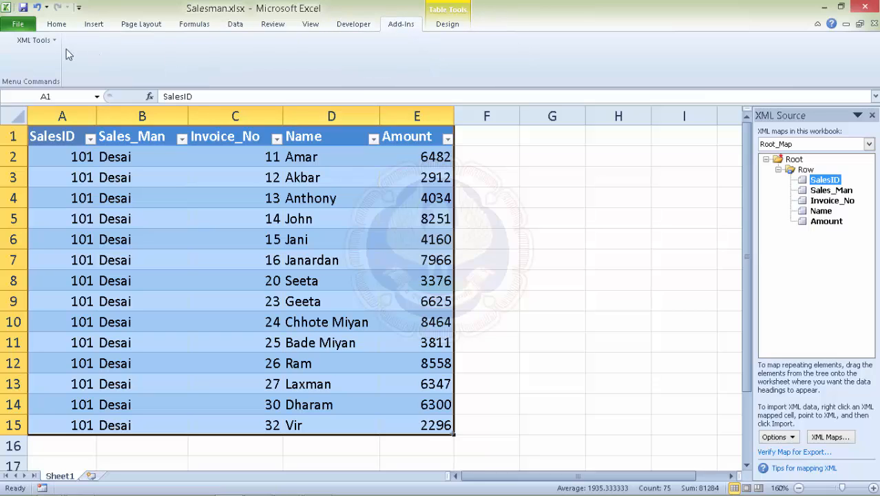
click(32, 41)
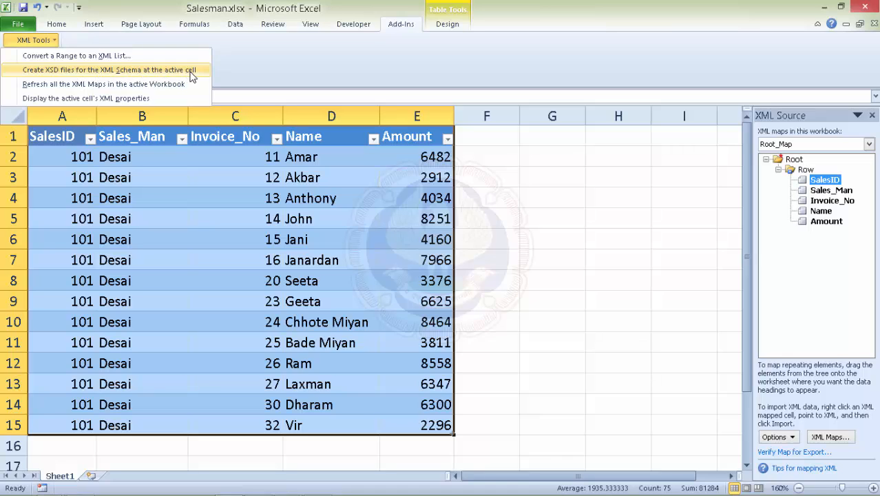
click(31, 72)
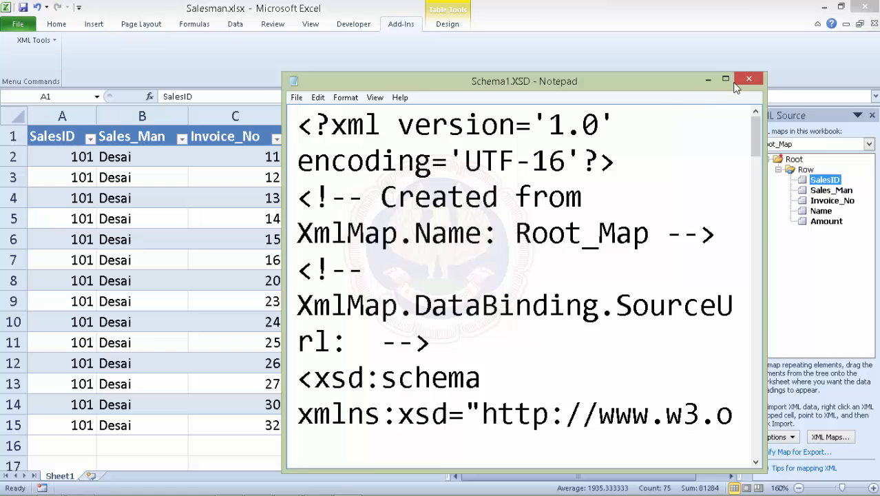
click(726, 81)
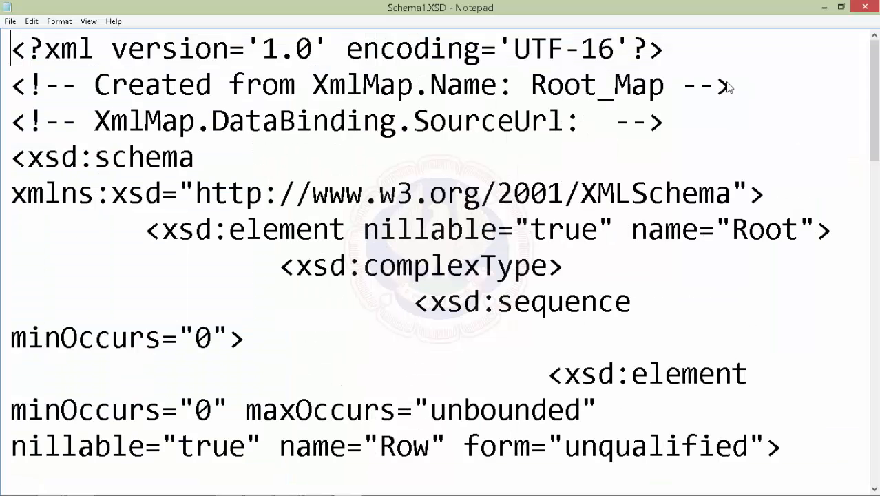
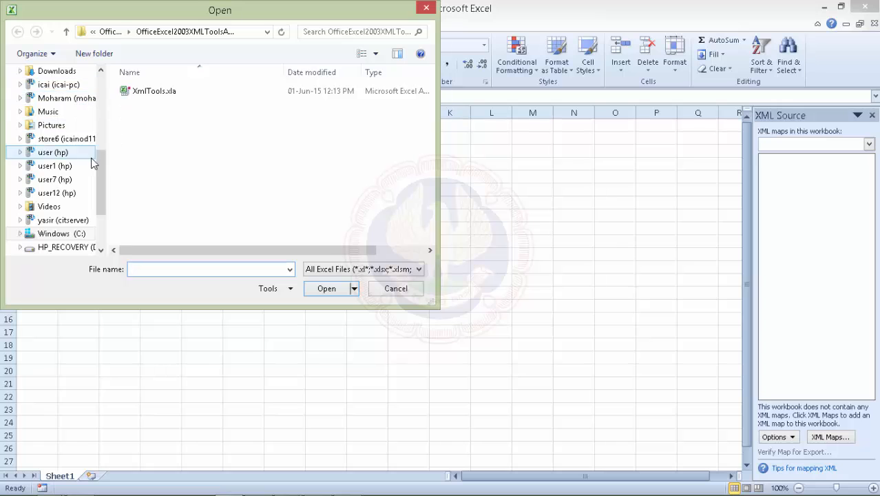
Open salesnan.xml from the recent folder Ch1 as an XML table, accepting a schema based on the source data.
drag(97, 182, 110, 113)
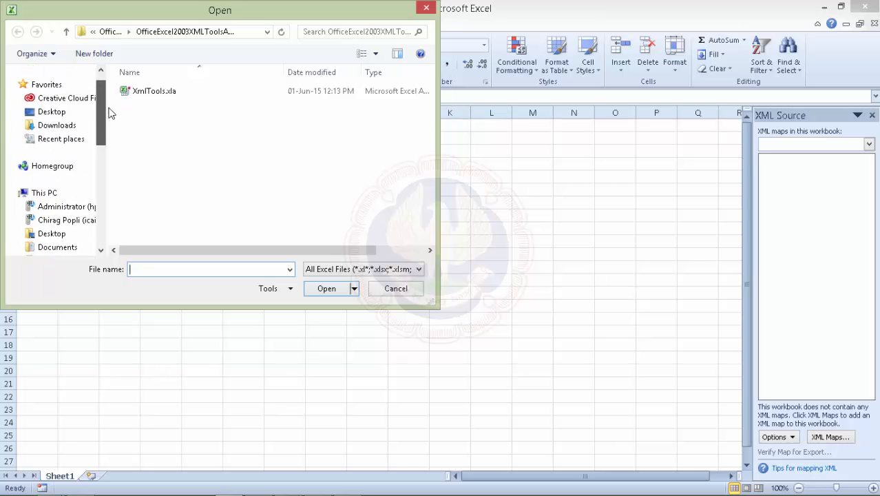
click(67, 140)
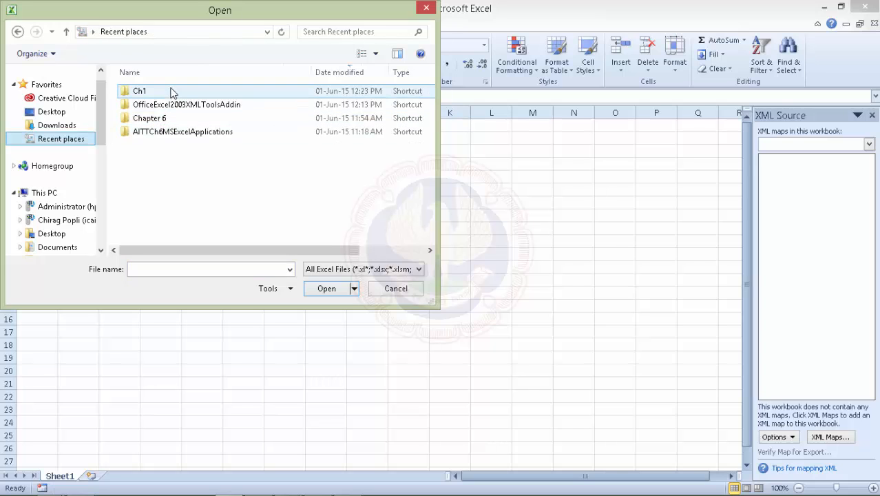
double_click(152, 97)
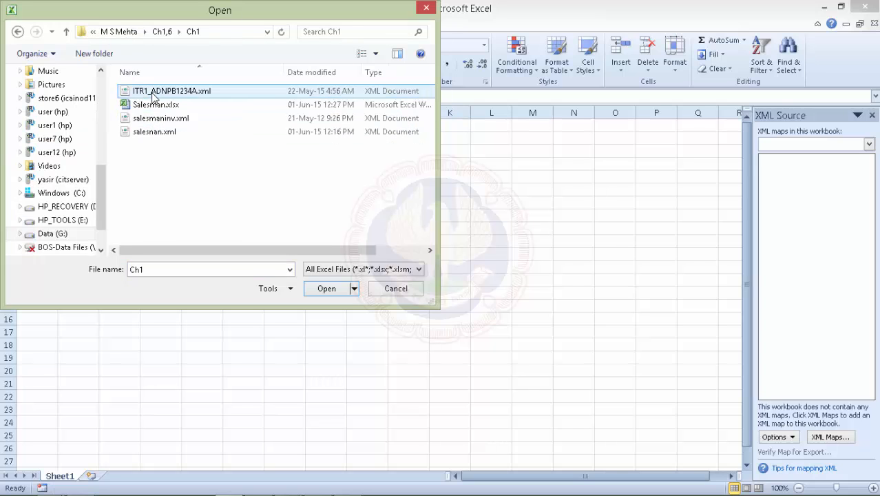
double_click(148, 135)
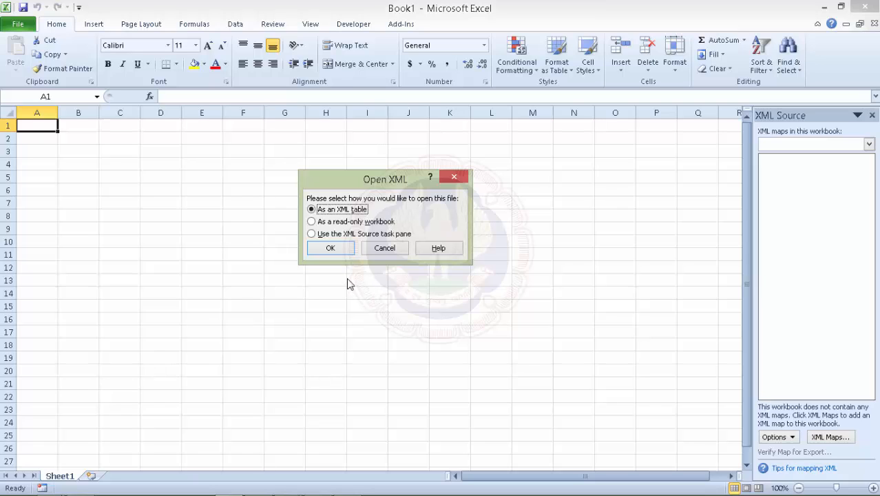
click(331, 249)
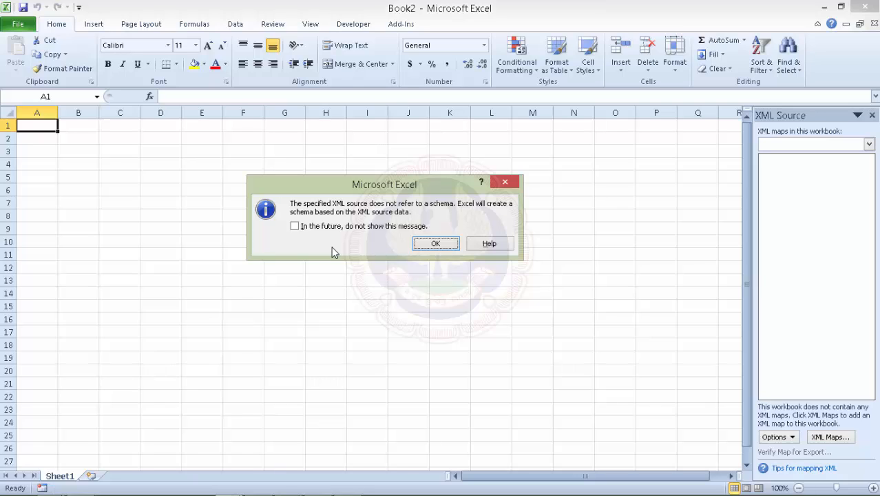
click(438, 245)
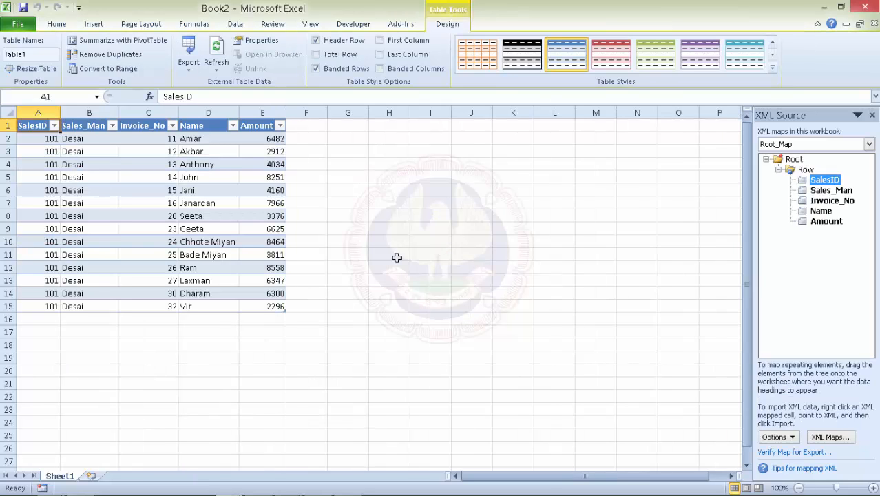
Save the imported workbook as sales in the Ch1 folder, in Excel Workbook format.
ctrl+scroll(397, 258, up, 3)
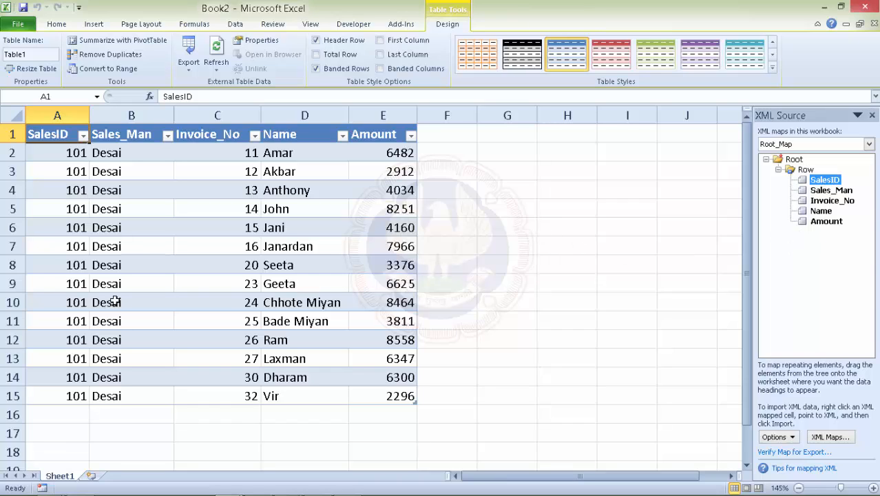
click(14, 24)
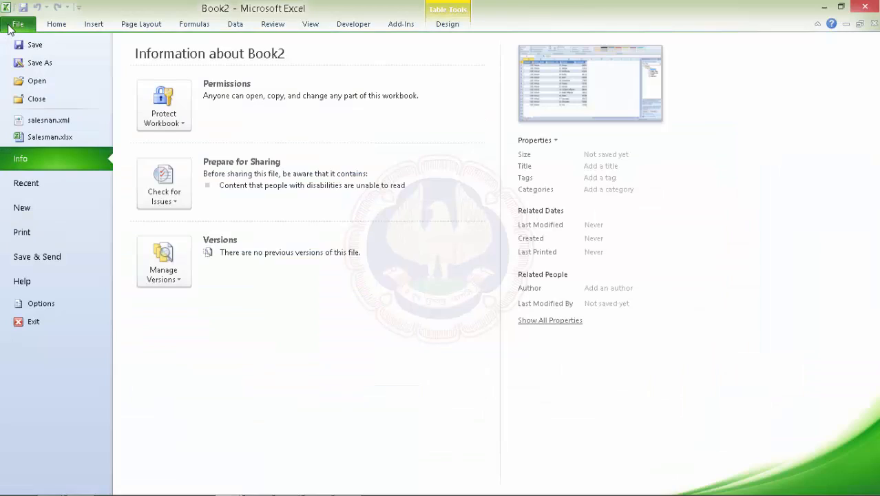
click(53, 47)
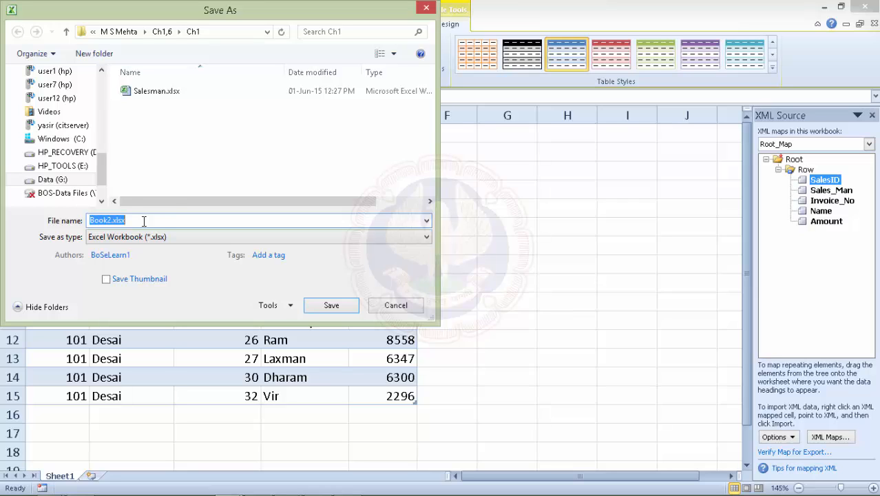
text(salw)
key(BackSpace)
text(es)
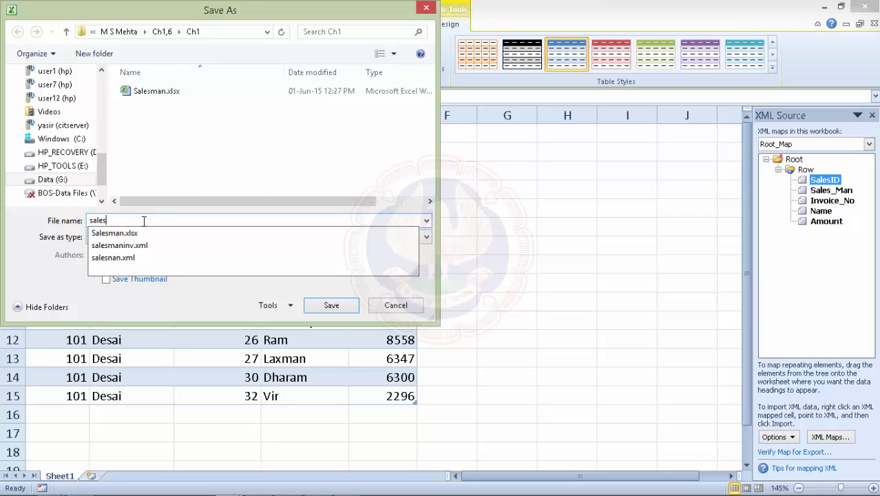
key(Return)
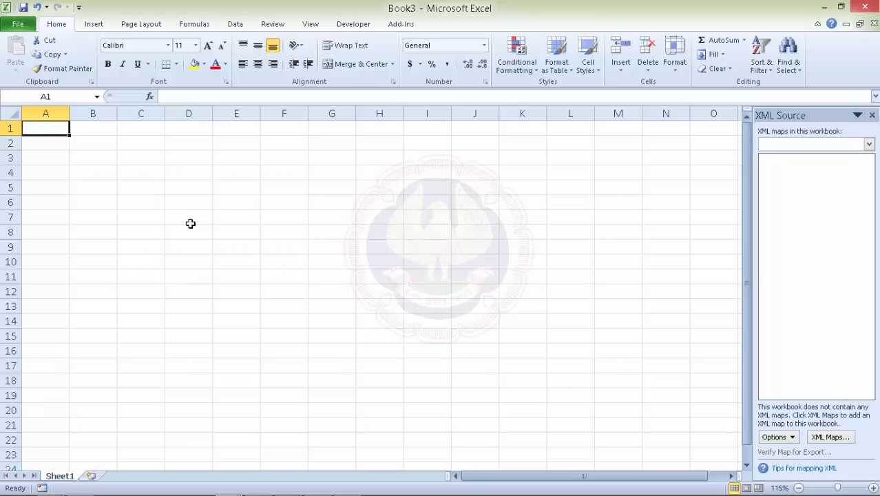
Add salesmaninv.xml from the xml subfolder of Ch1 as an XML map in the blank workbook, accepting an automatically created schema.
click(354, 25)
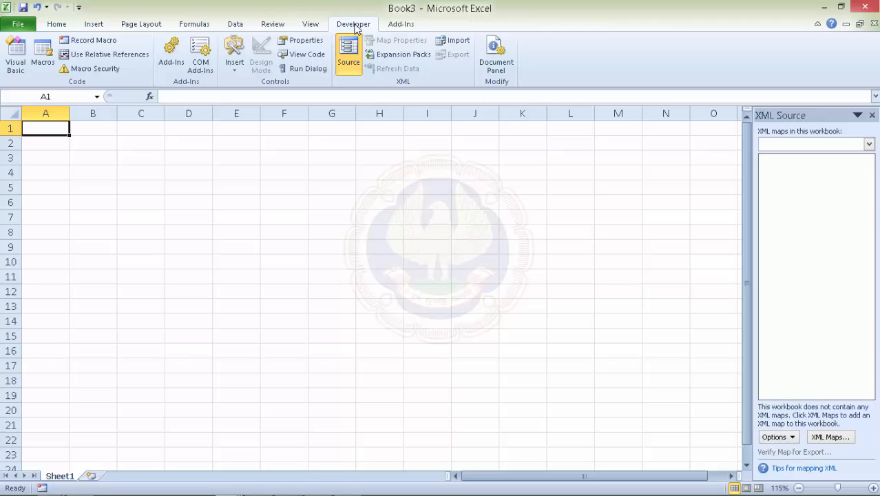
click(349, 55)
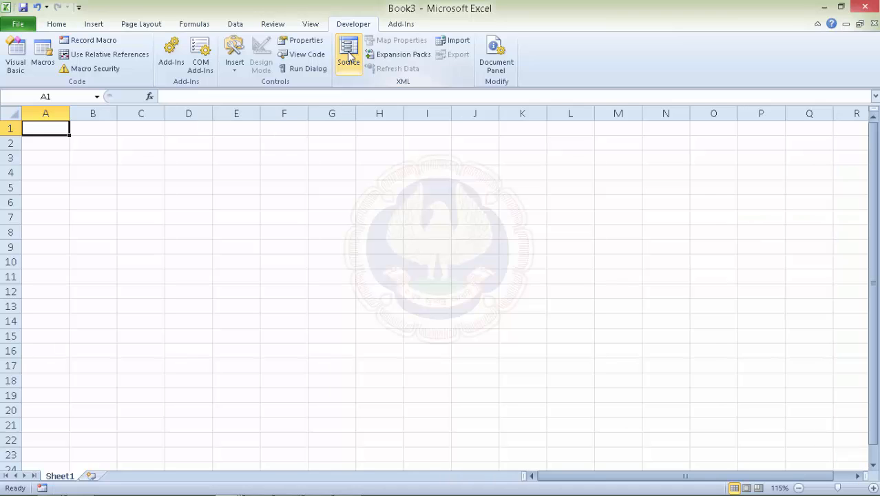
click(350, 55)
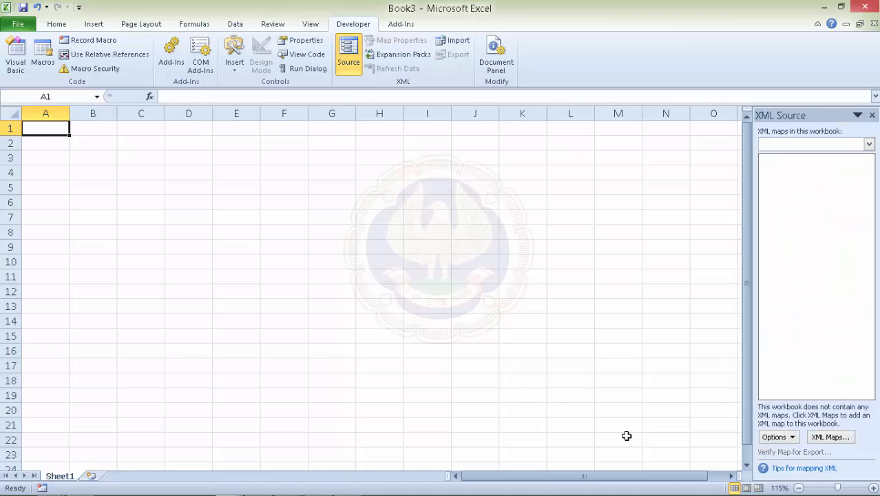
click(834, 439)
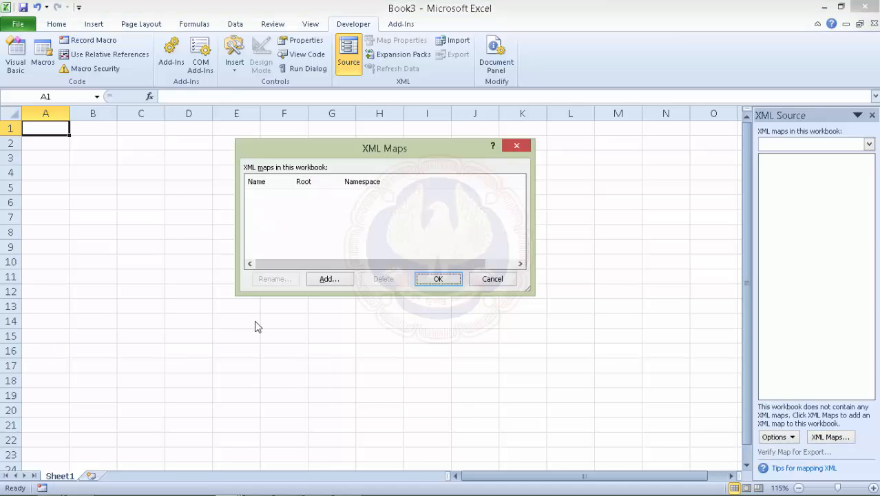
click(329, 279)
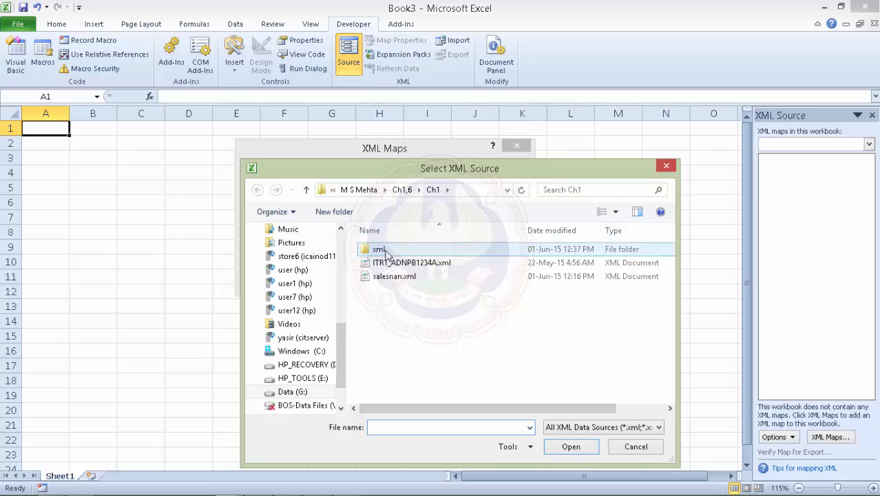
double_click(384, 251)
click(387, 252)
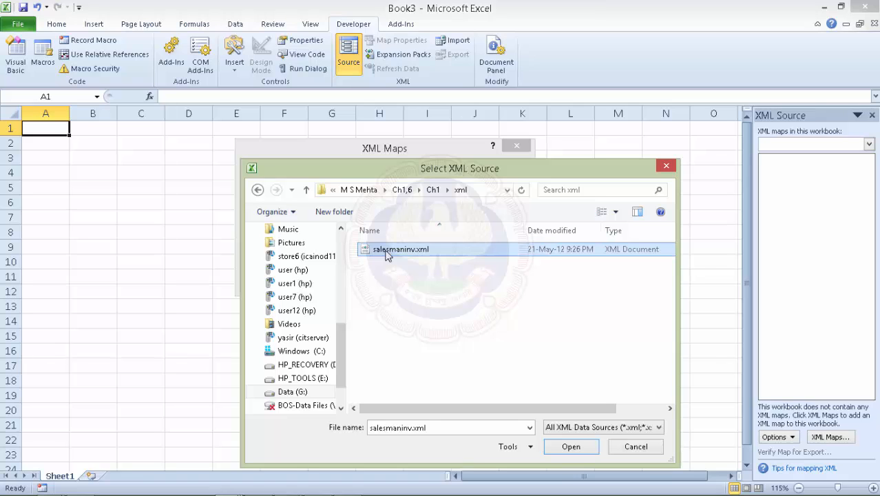
click(571, 448)
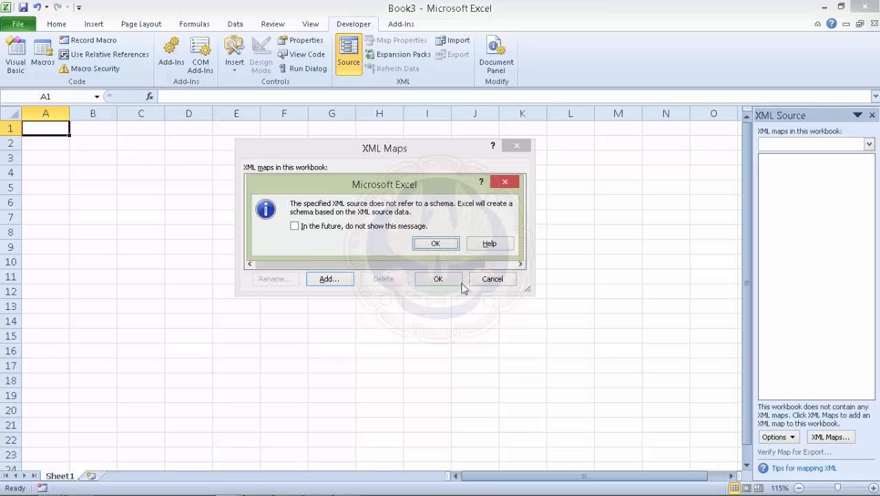
click(432, 246)
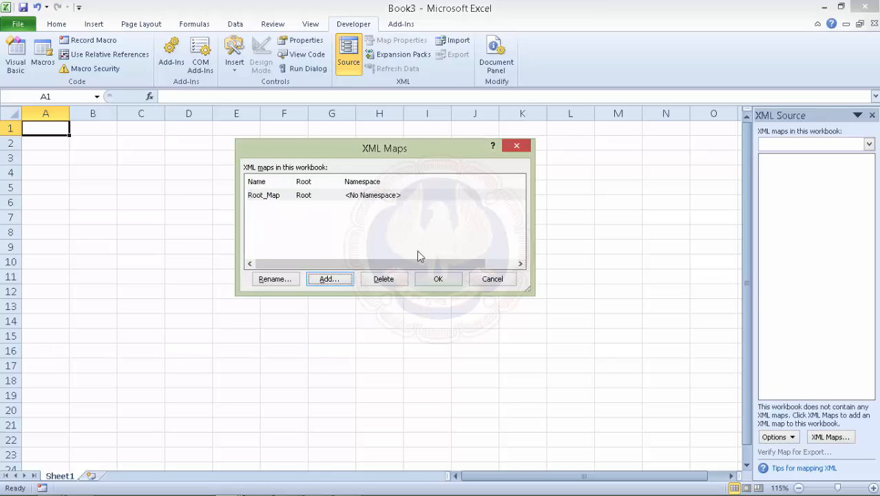
click(439, 279)
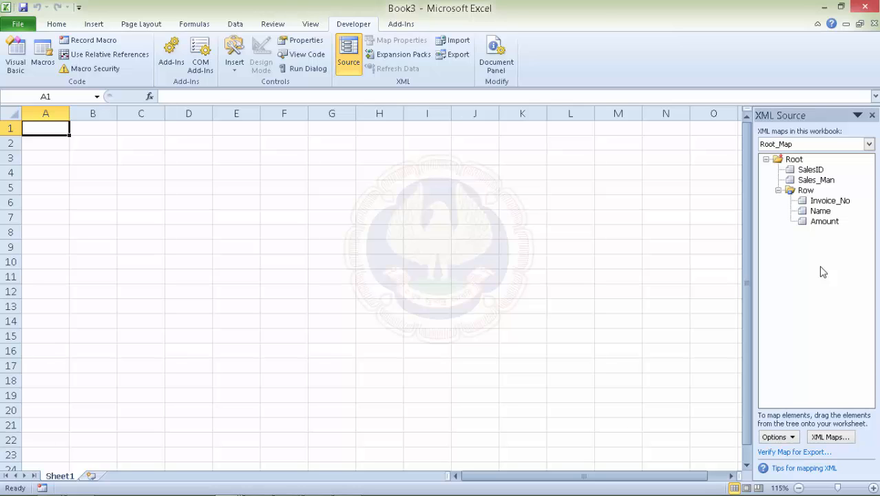
Map the SalesID element to cell B1 and place its XML heading to the left.
click(817, 170)
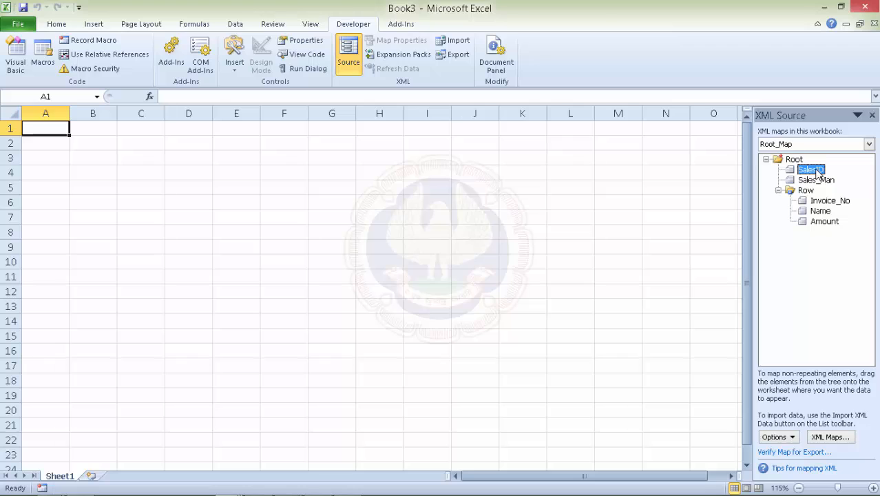
drag(817, 169, 90, 132)
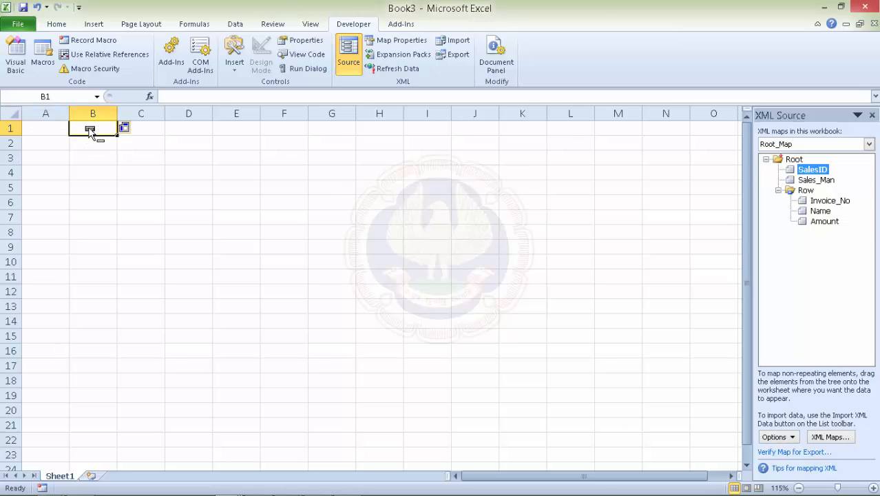
click(127, 131)
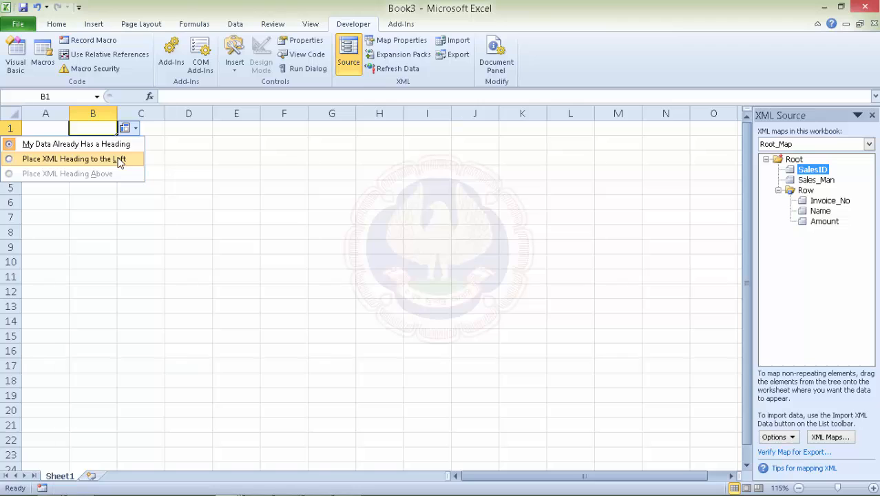
click(120, 162)
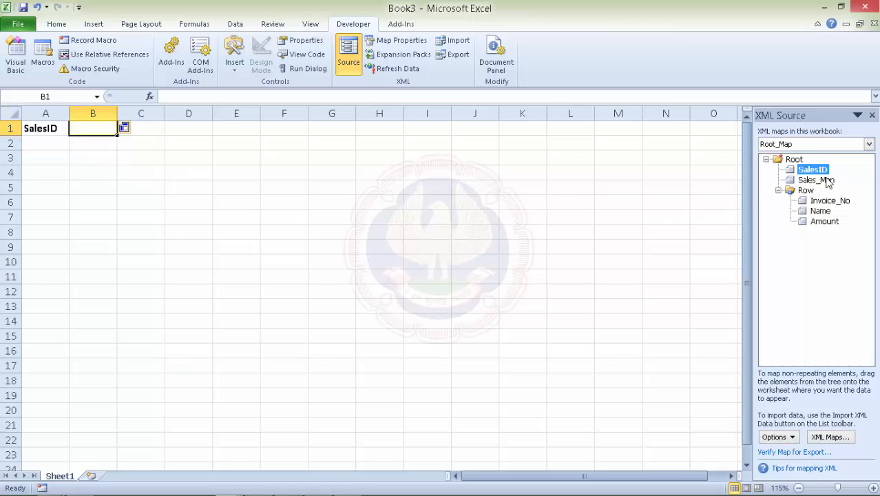
Map the Sales_Man element to cell D1 with its XML heading to the left, and widen column C to fit the heading.
drag(828, 182, 200, 130)
drag(200, 131, 193, 128)
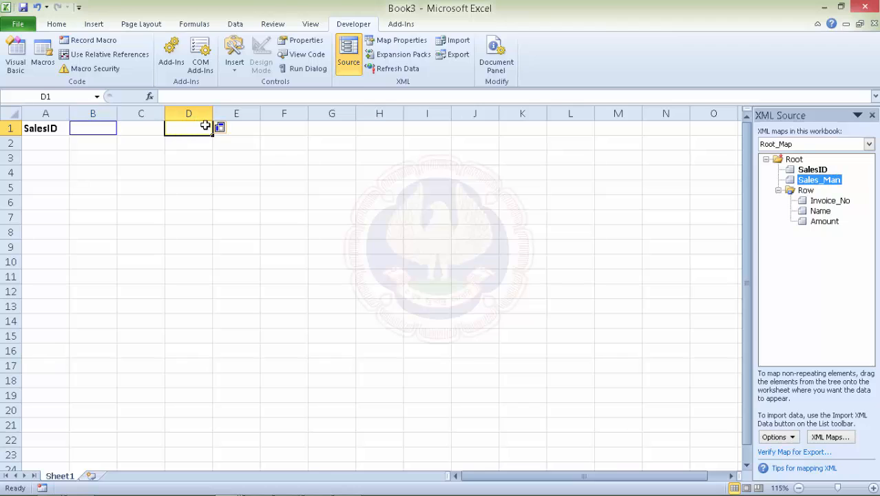
click(221, 128)
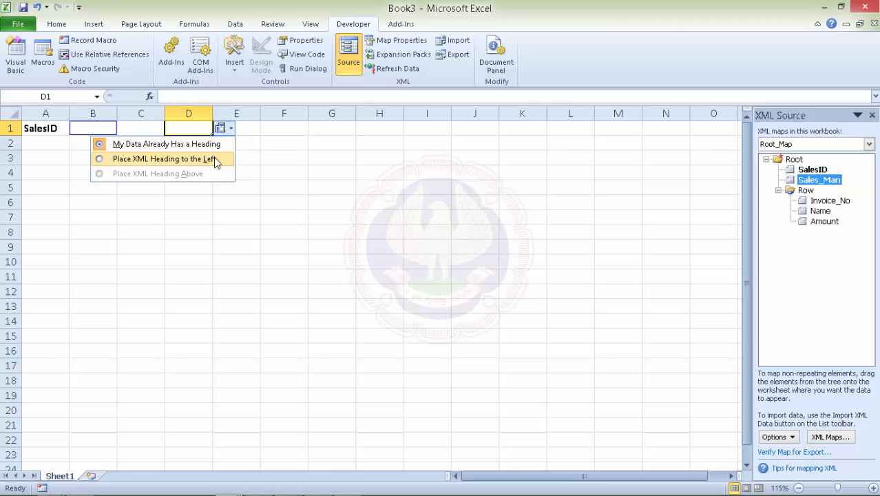
click(215, 159)
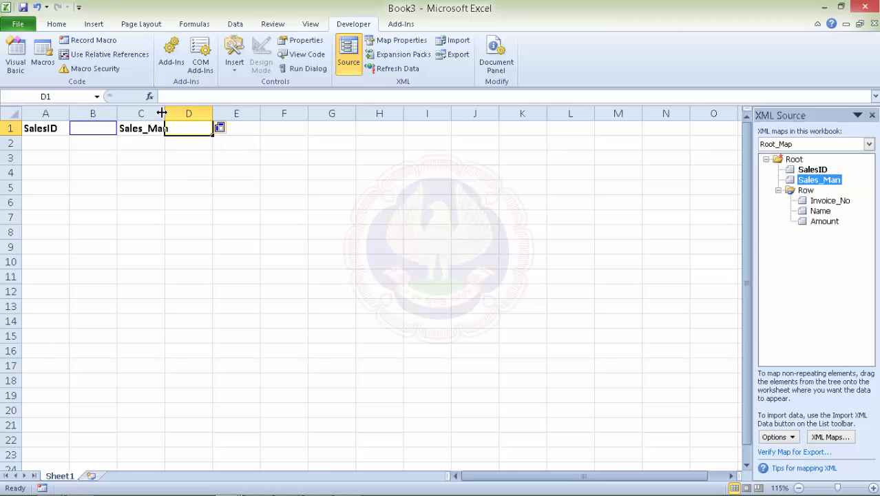
drag(165, 113, 178, 113)
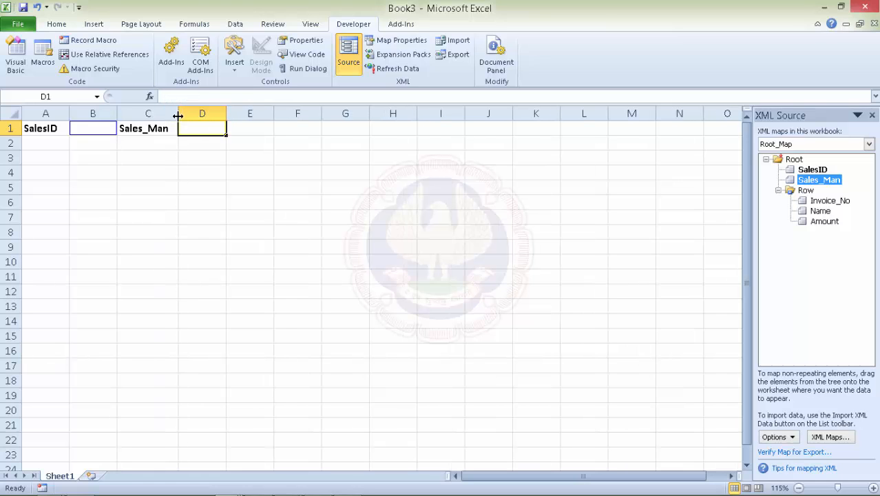
Map the repeating Invoice_No, Name and Amount elements to adjacent table headings in cells A6, B6 and C6.
click(829, 202)
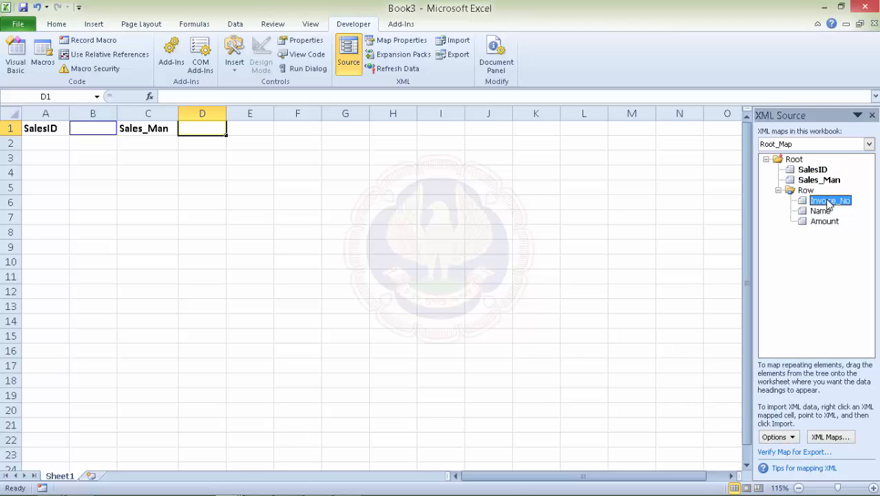
drag(830, 201, 32, 205)
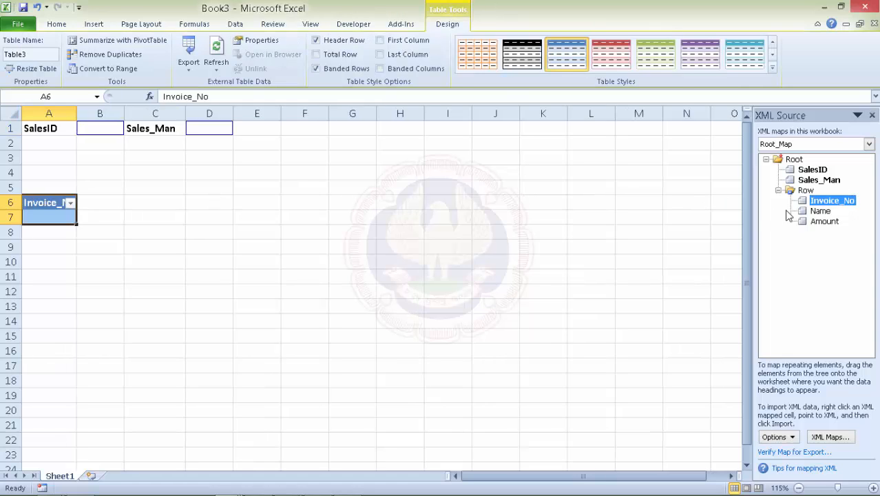
drag(821, 214, 98, 202)
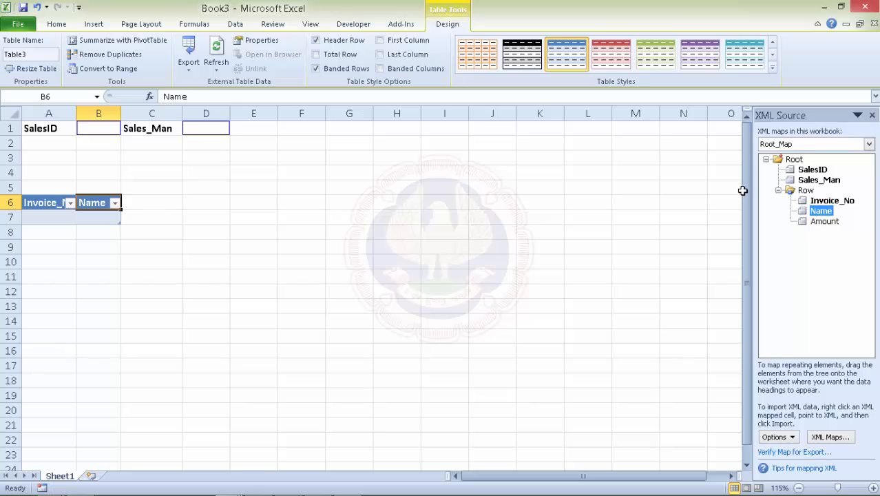
drag(832, 225, 149, 206)
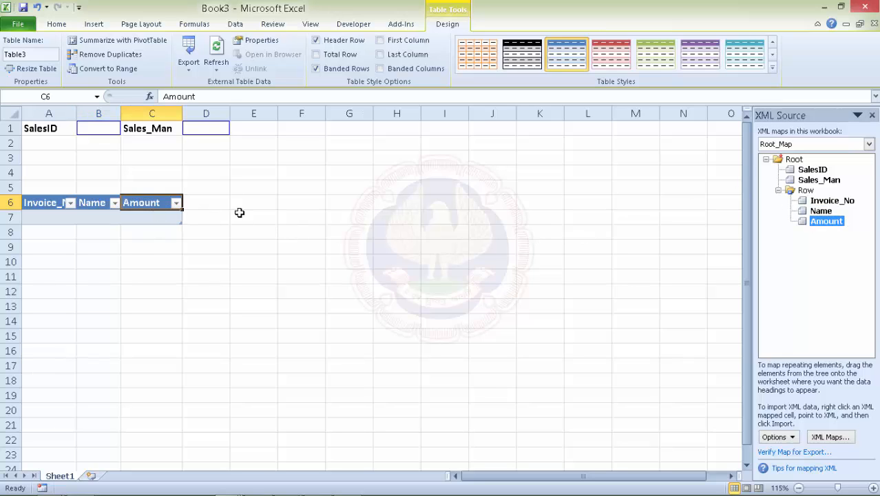
click(366, 231)
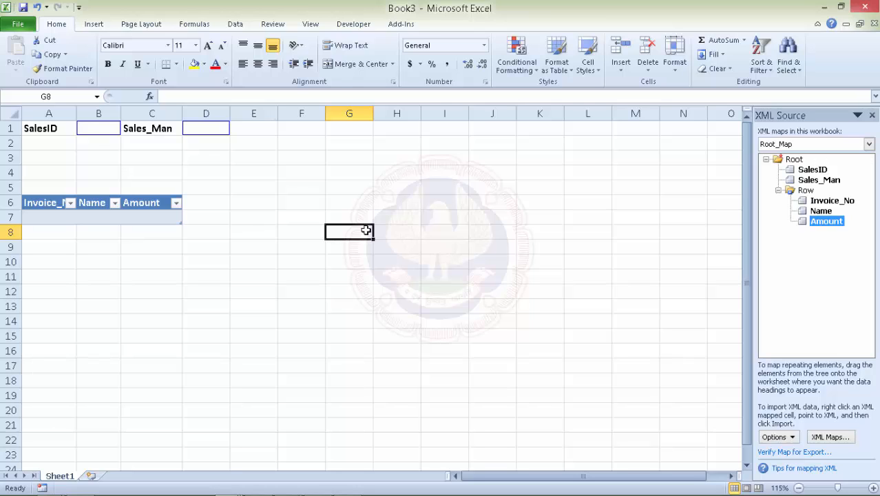
Import the data from salesmaninv.xml into the mapped cells and table.
click(365, 25)
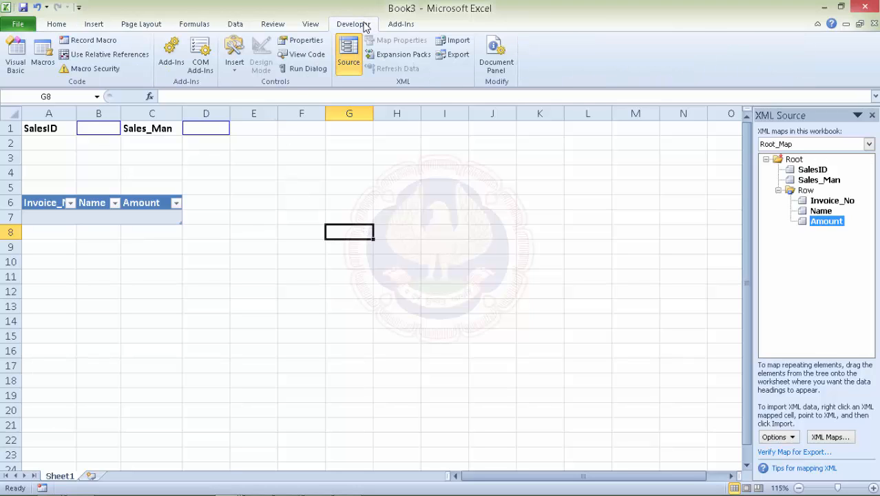
click(466, 45)
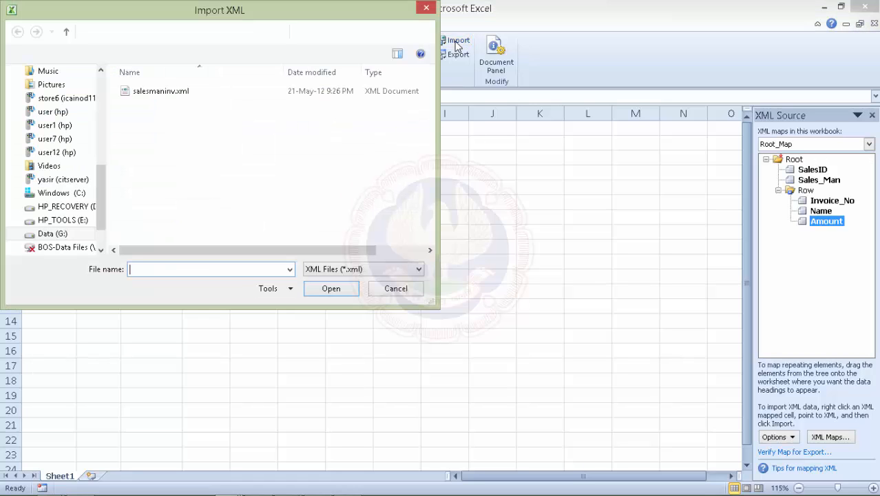
click(178, 92)
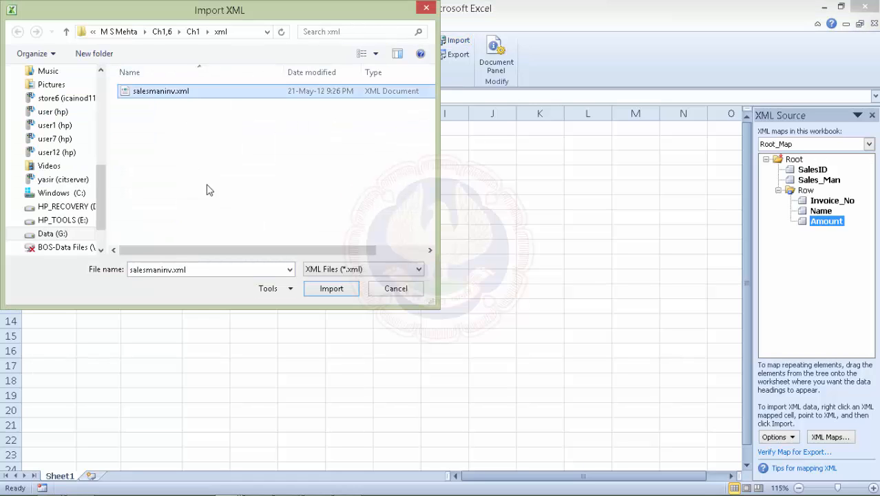
click(331, 289)
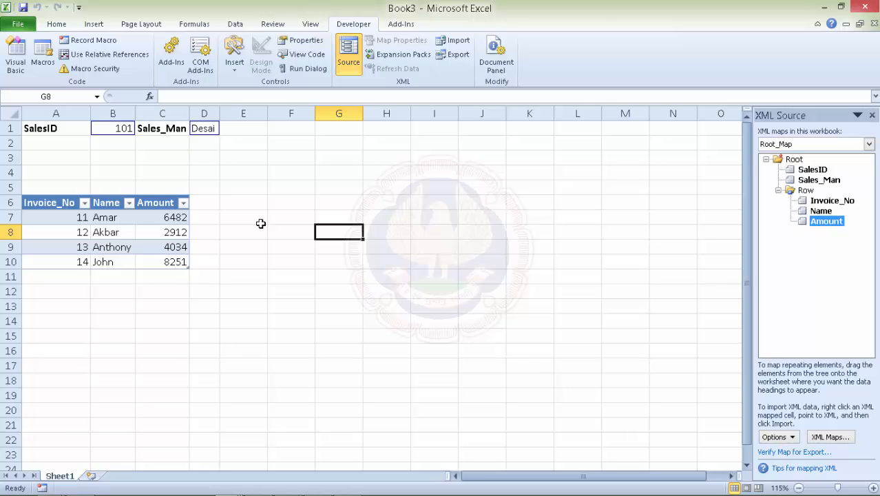
Set the Root_Map properties to append new data to existing XML tables when refreshing or importing.
click(154, 202)
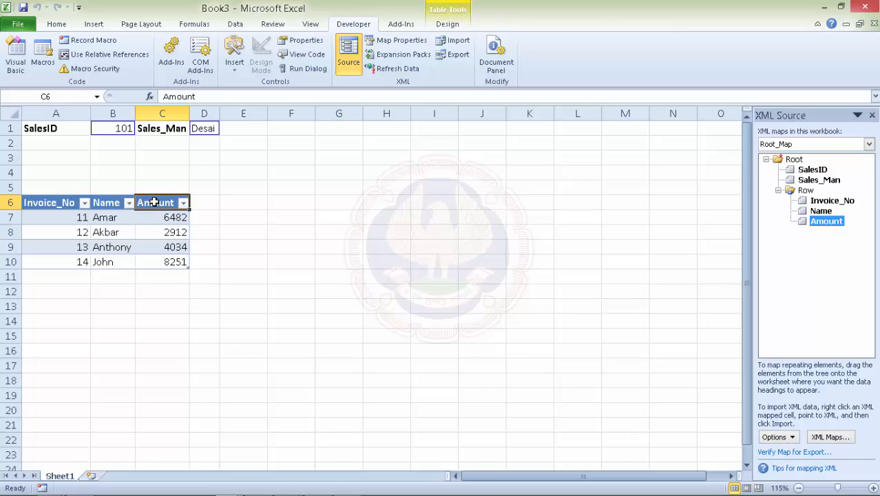
click(397, 41)
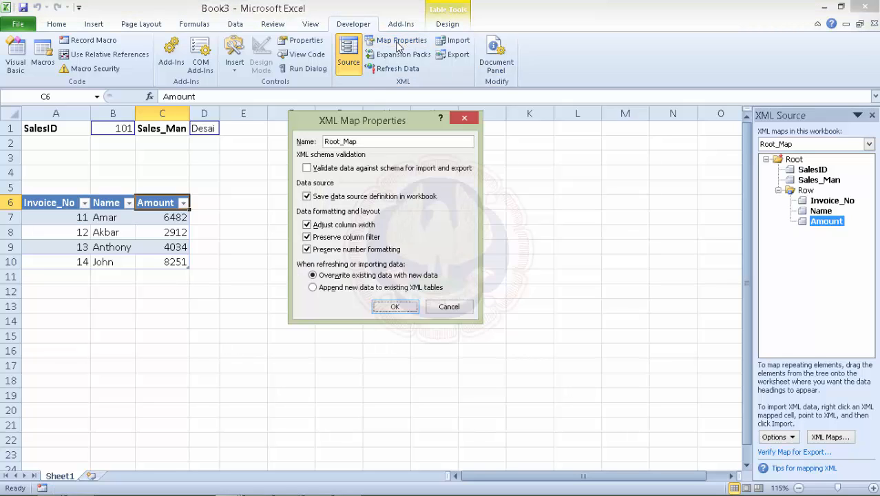
click(314, 289)
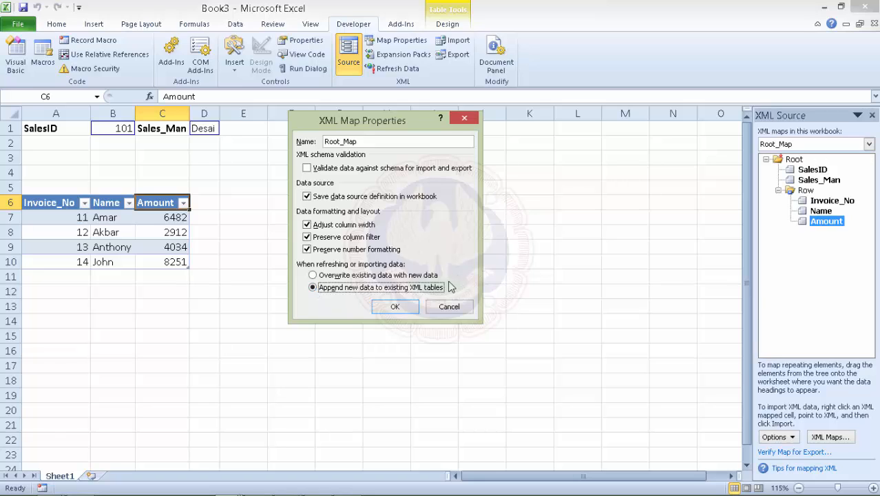
click(393, 310)
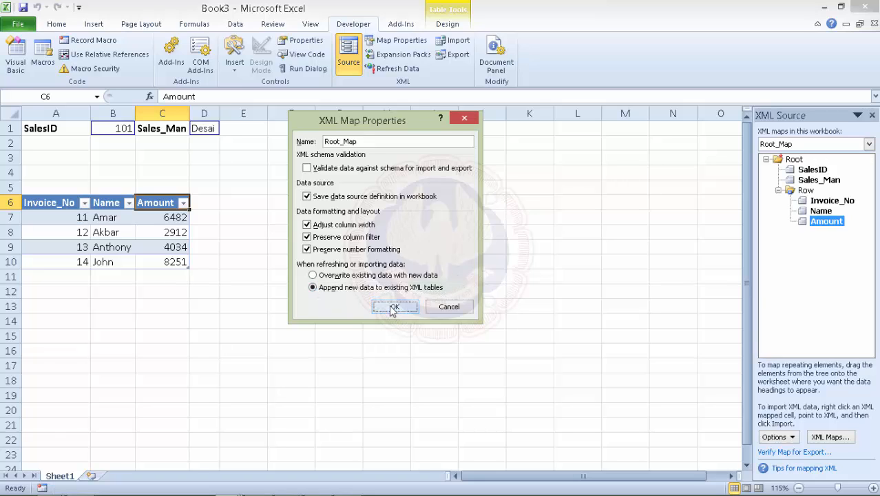
Add a new row at the end of the invoice table with Invoice_No 15, a customer's first name and Amount 3698.
click(179, 261)
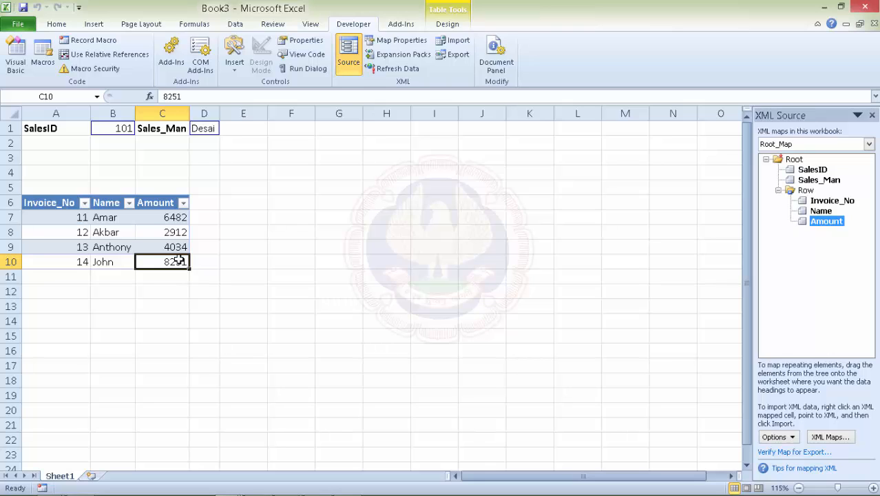
key(Tab)
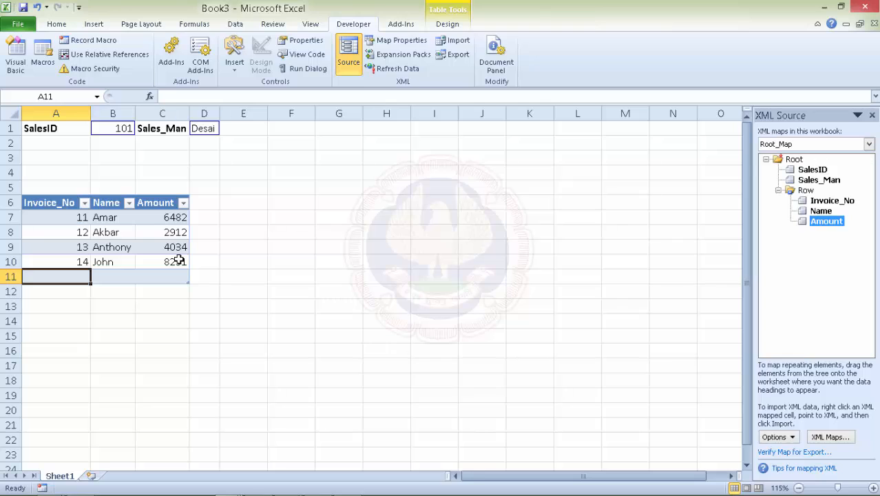
text(1)
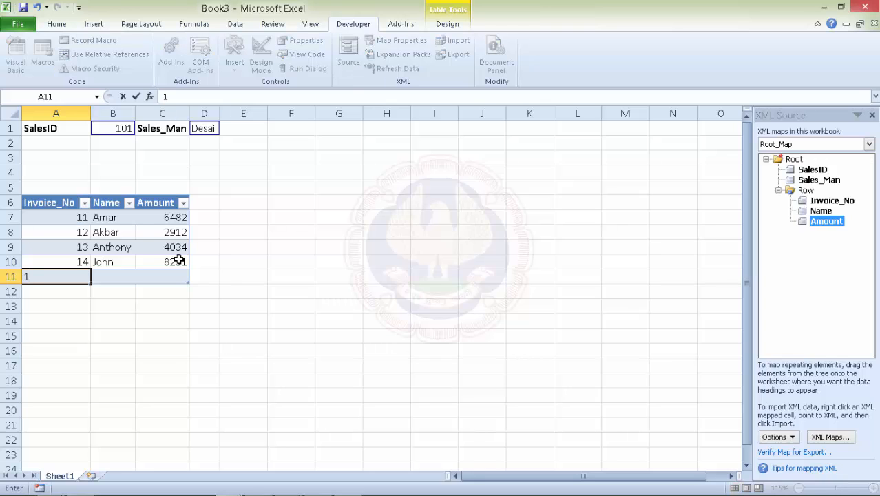
text(5)
key(Tab)
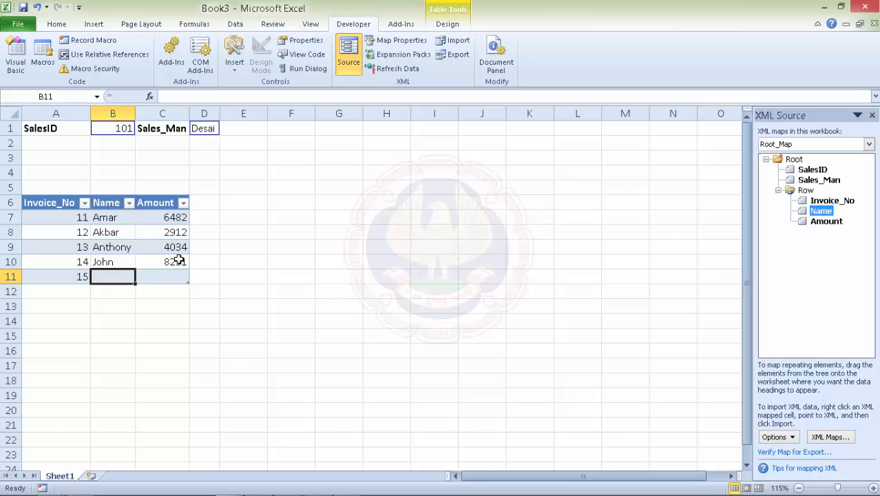
text(dha)
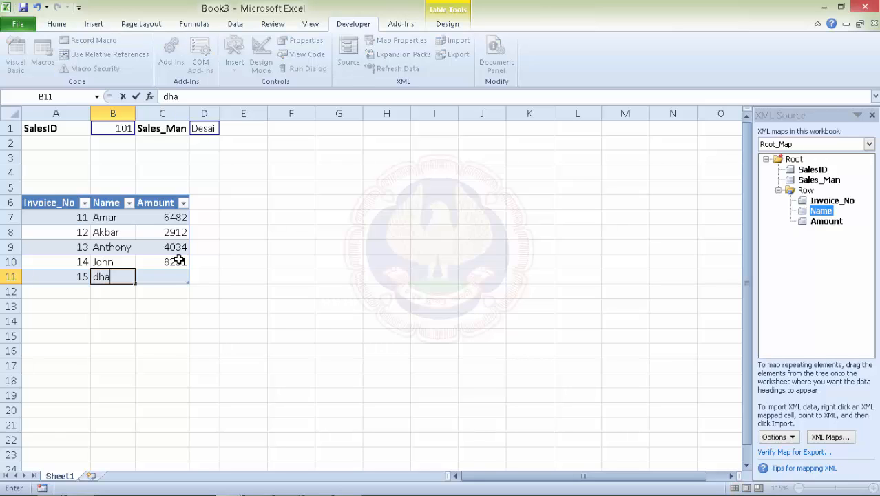
text(ram)
key(Tab)
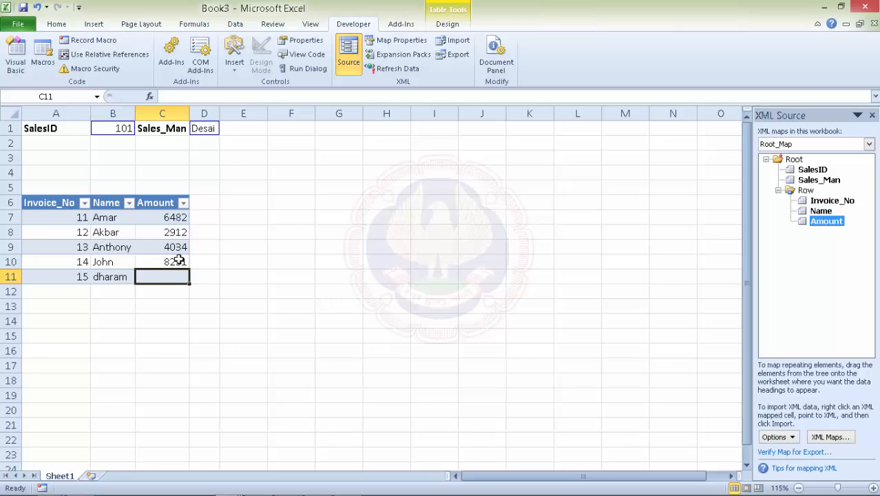
text(3698)
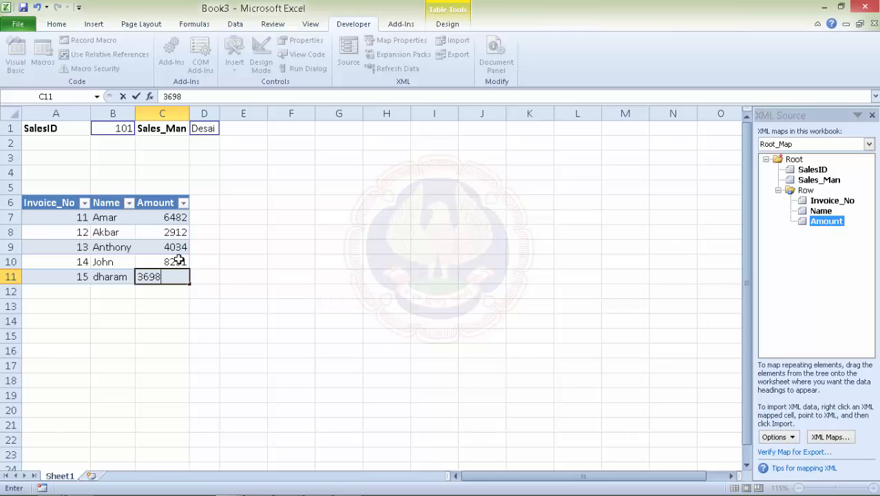
key(Return)
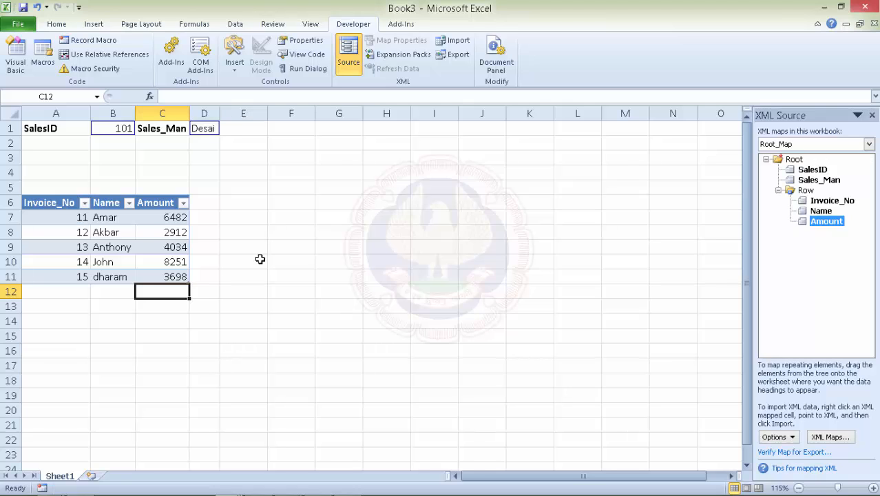
Export the mapped data as XML to salesmaninv.xml in the xml folder, replacing the existing file.
click(460, 57)
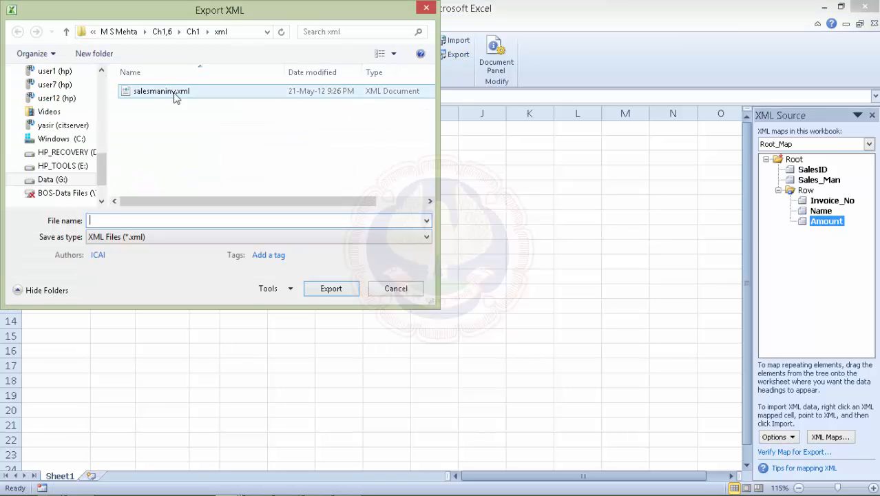
click(138, 95)
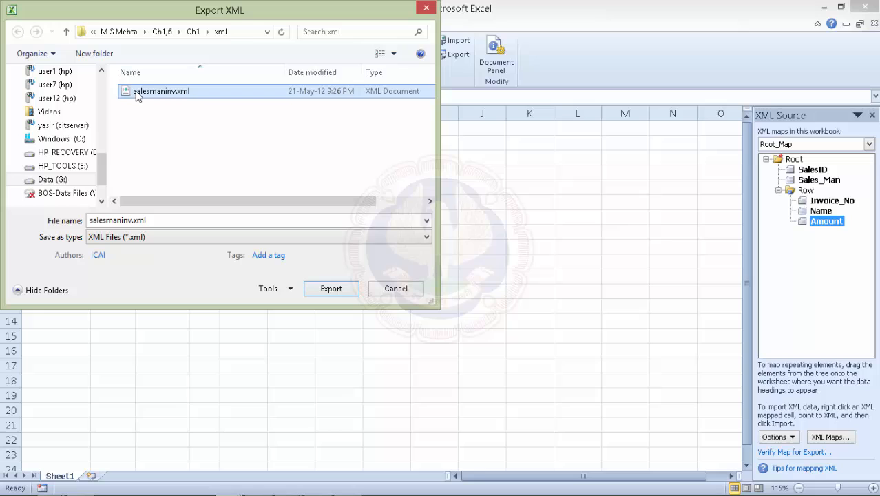
click(332, 289)
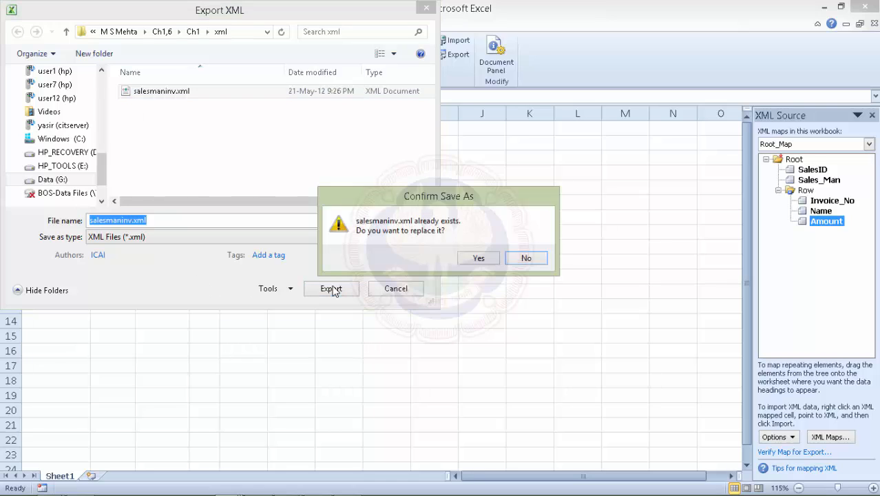
click(475, 258)
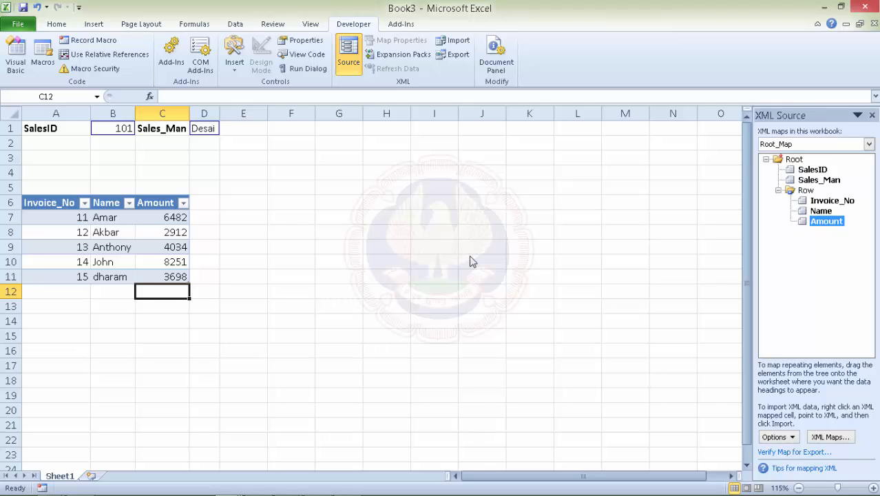
Switch to the xml folder in File Explorer and open salesmaninv.xml to check the exported data.
key(alt+Tab)
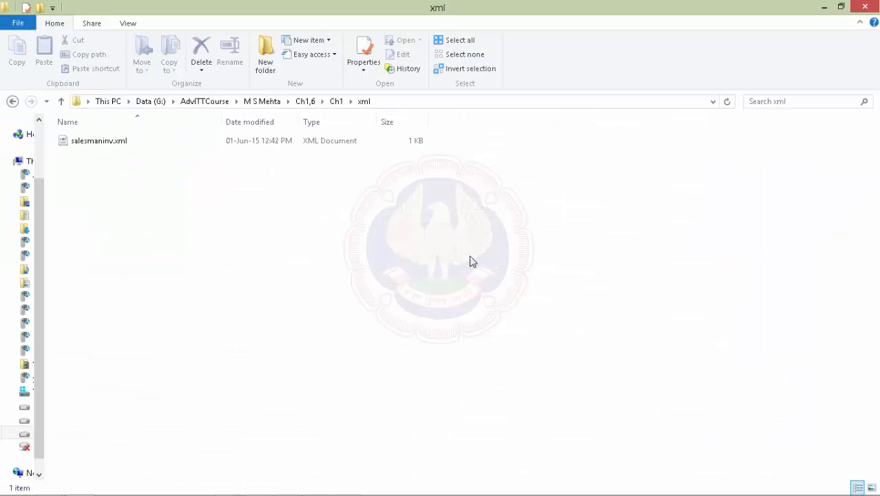
double_click(87, 144)
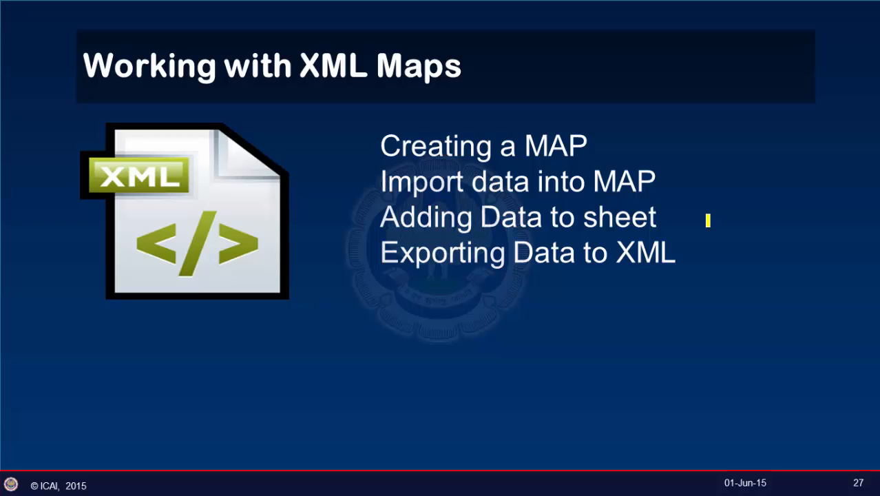
key(Right)
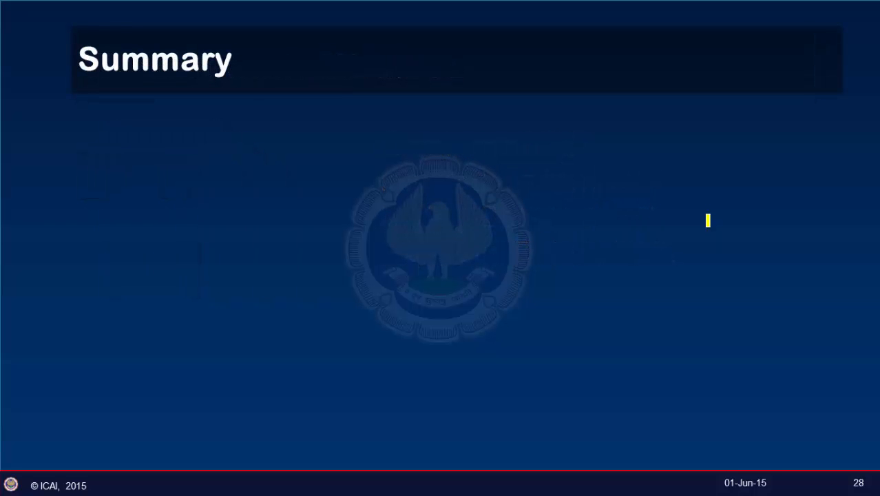